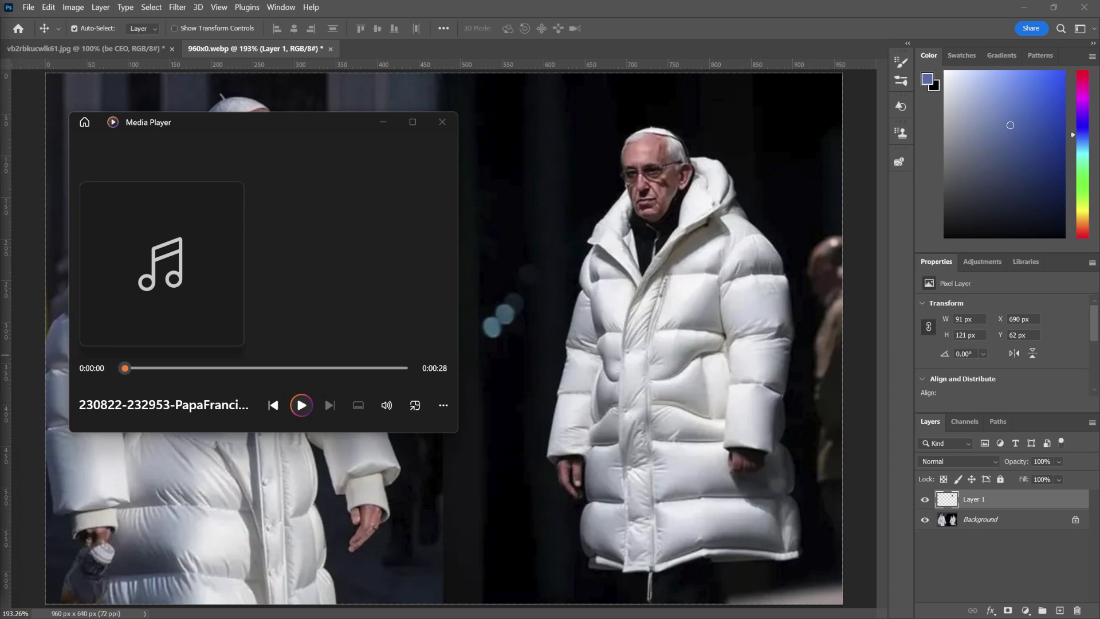
Nudge the pasted head into place on the right-hand figure in the Photoshop composite.
left_click(673, 198)
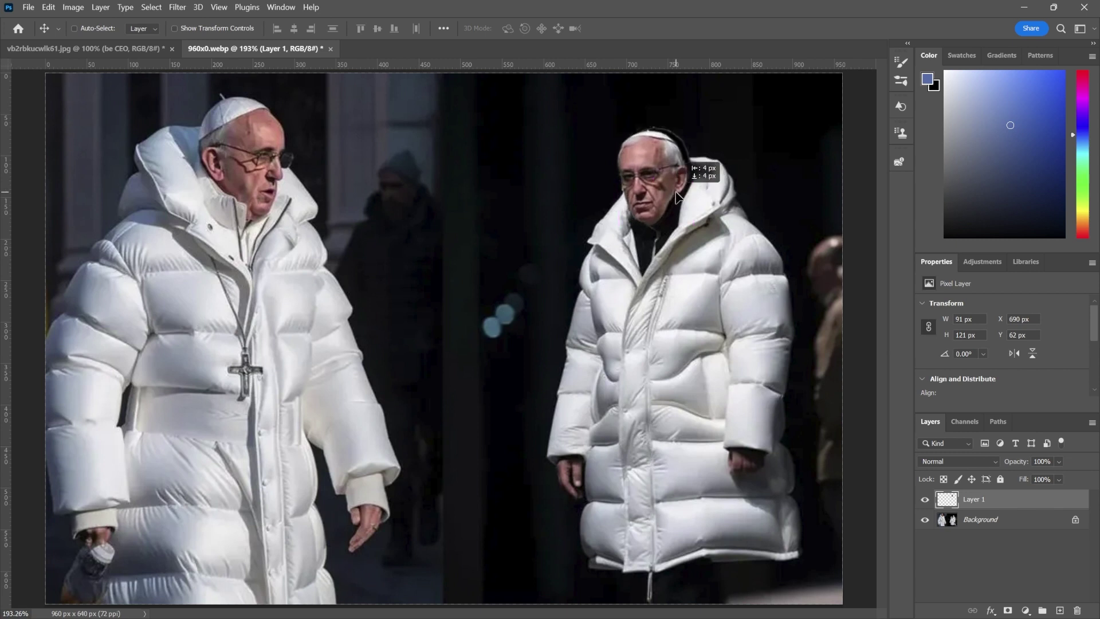
left_click_drag(679, 185, 687, 187)
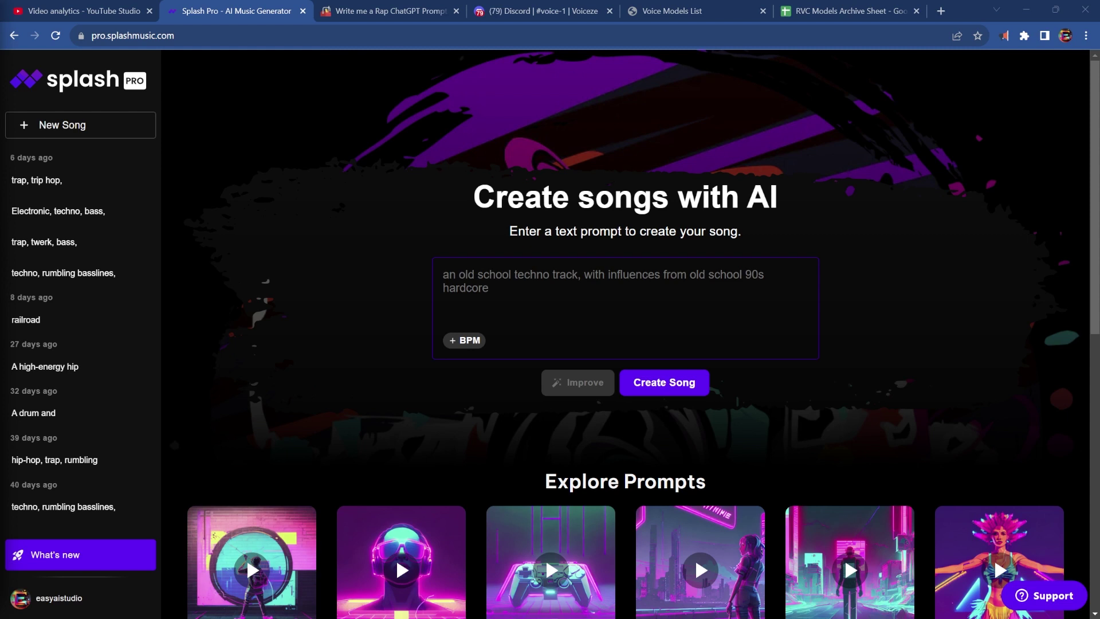
Create a song from the prompt 'rap hip hop with thumping bass' at 107 BPM.
left_click(448, 283)
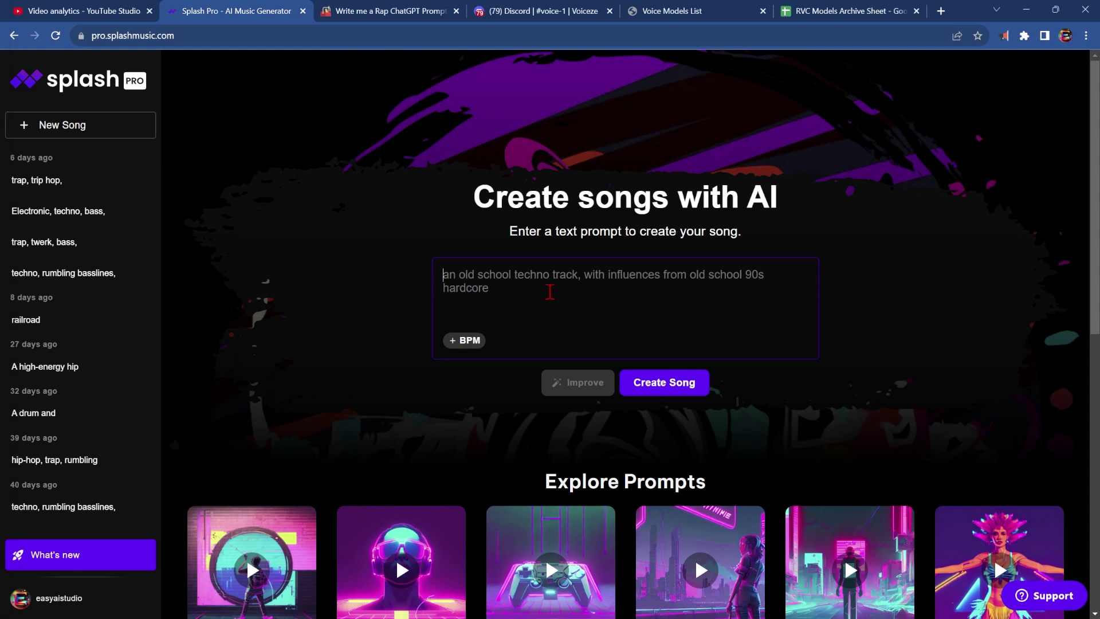
type("rap hip hop with thumping bass")
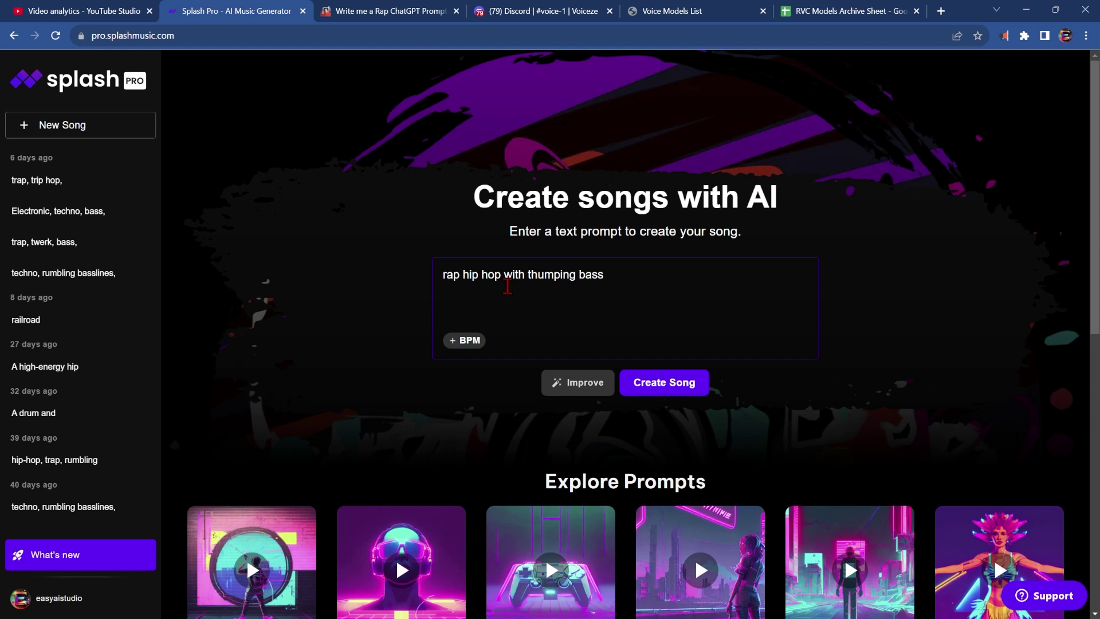
left_click(459, 342)
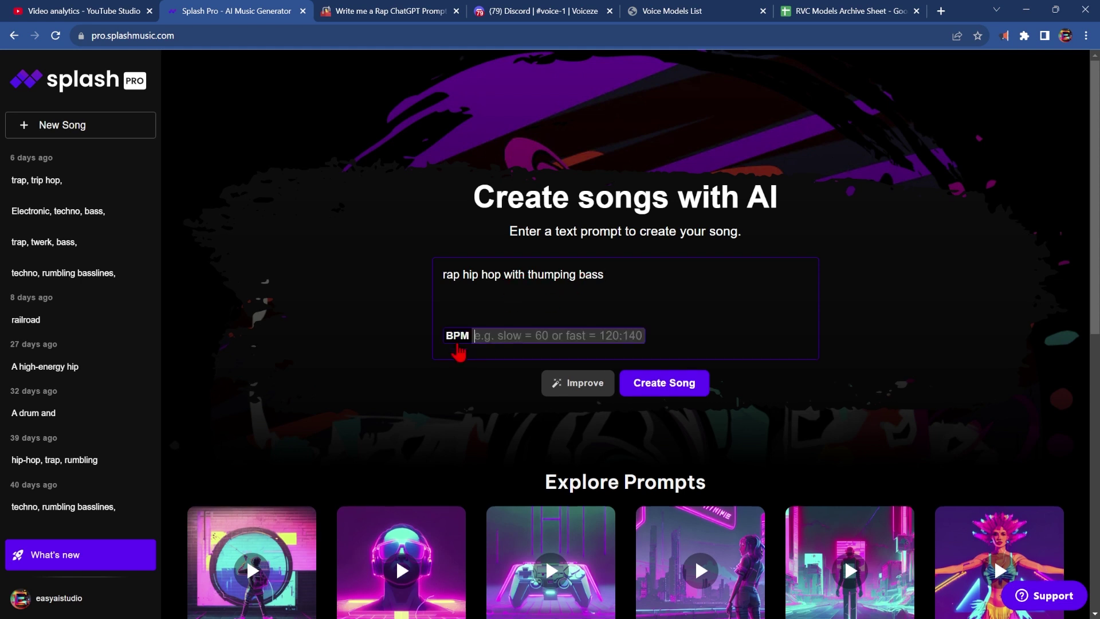
type("107")
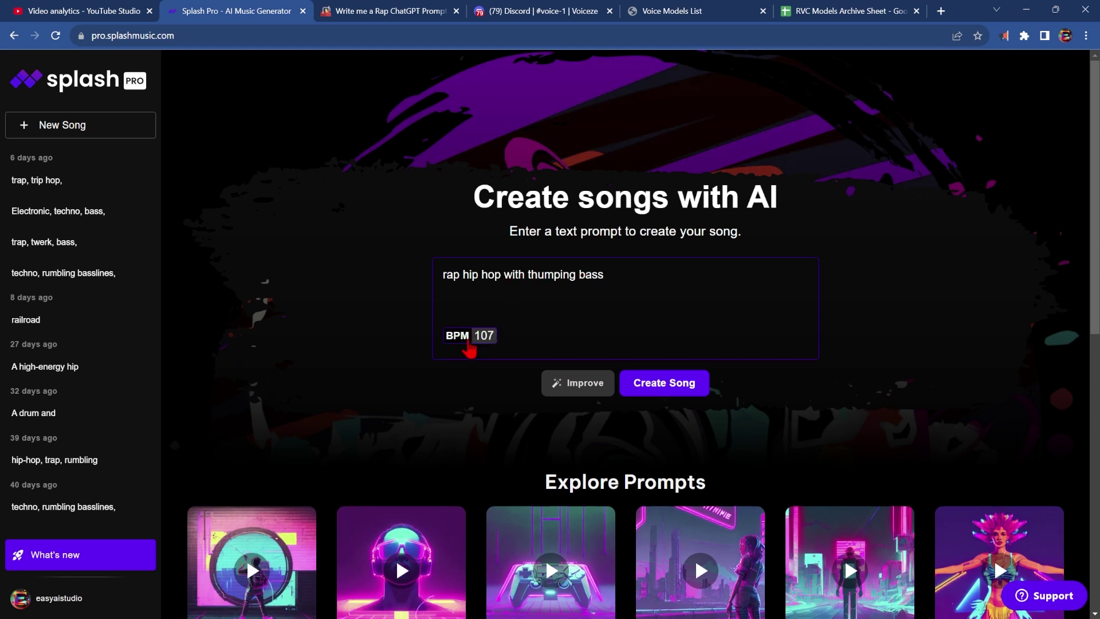
left_click(665, 383)
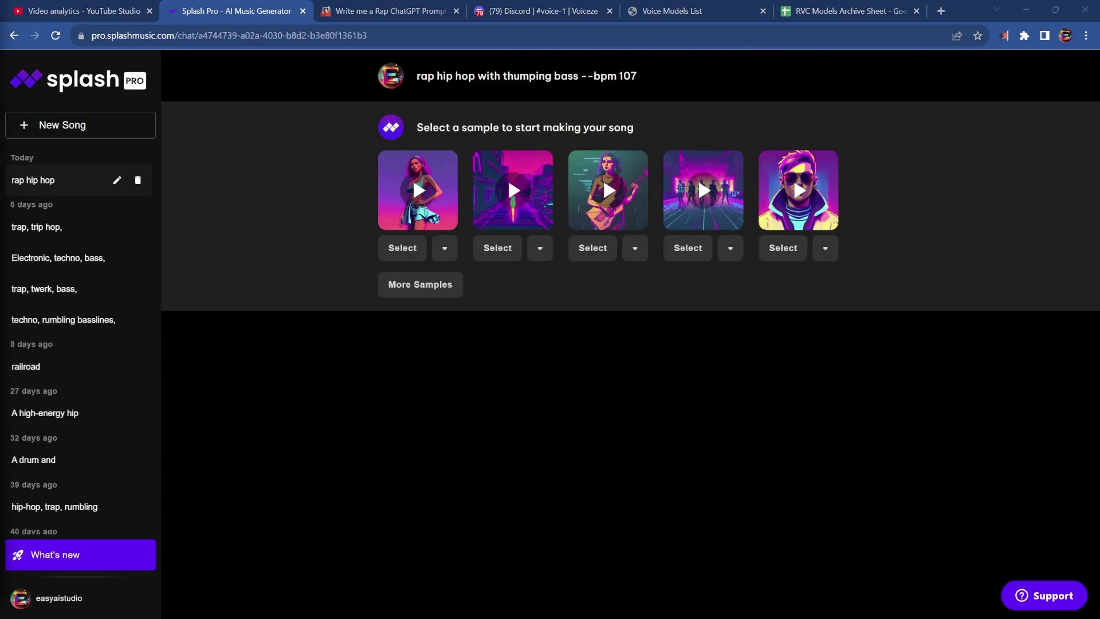
Preview the first sample, then generate and play the 30-second Echelon song from Sample 2.
left_click(418, 192)
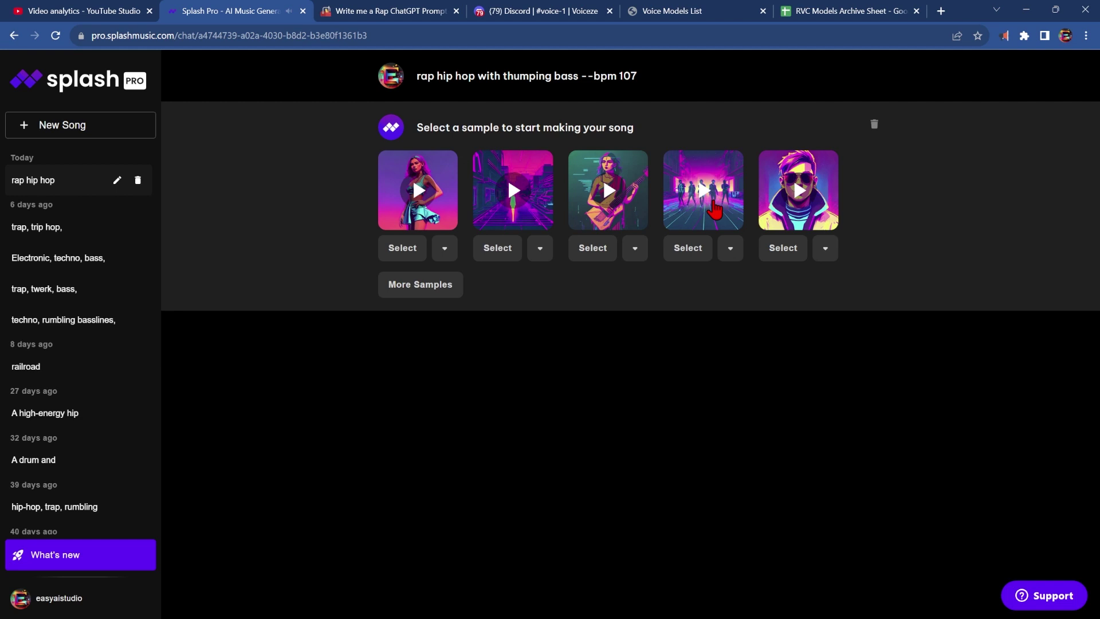
left_click(503, 255)
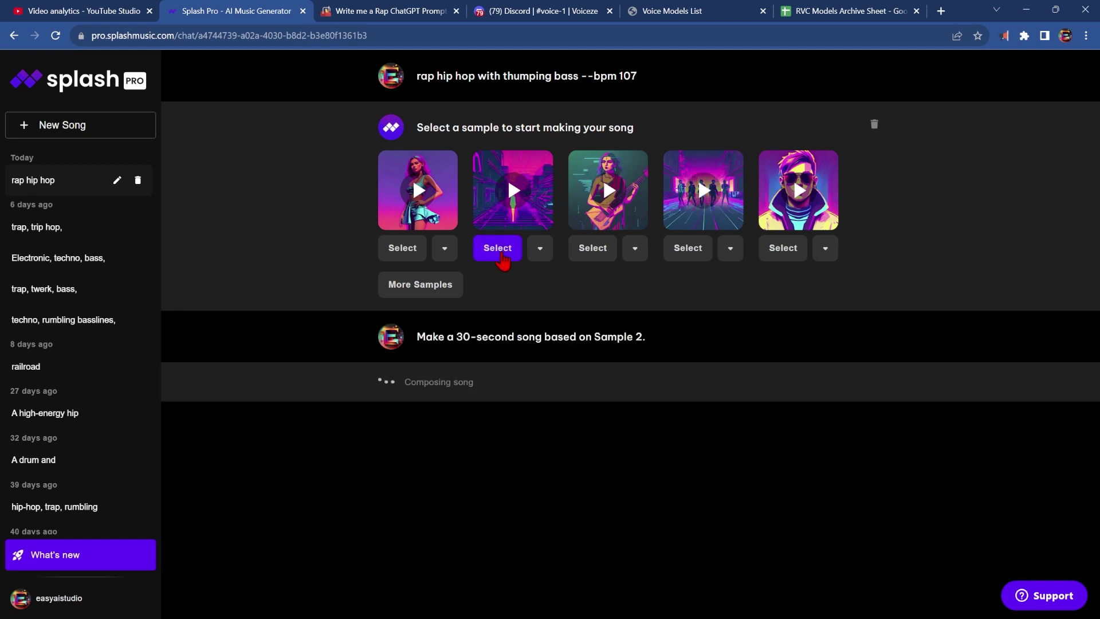
left_click(417, 456)
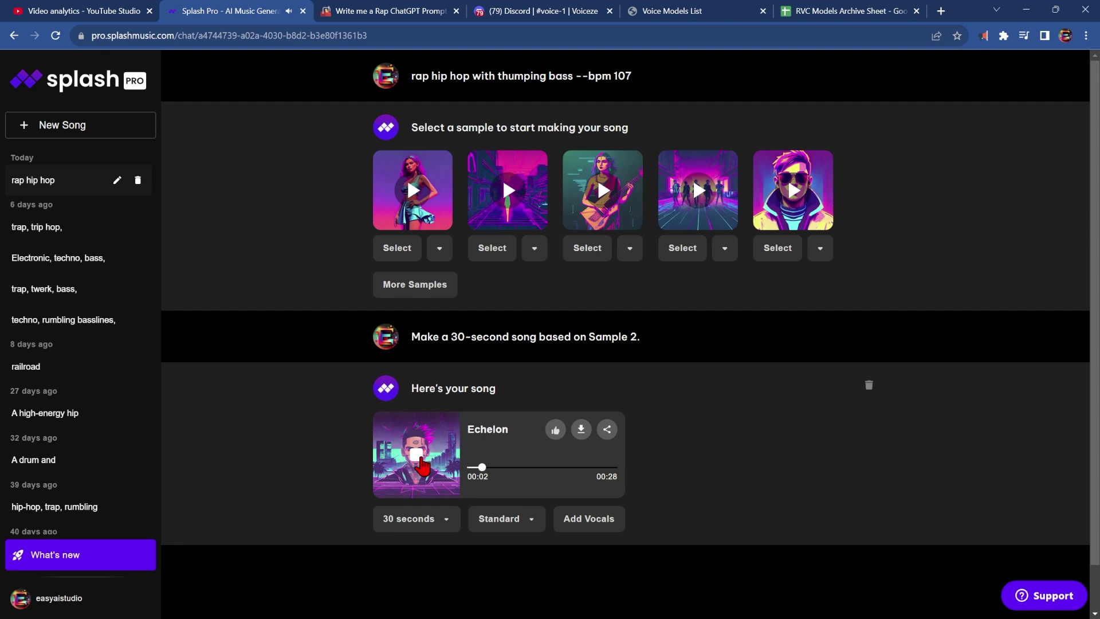
left_click(420, 458)
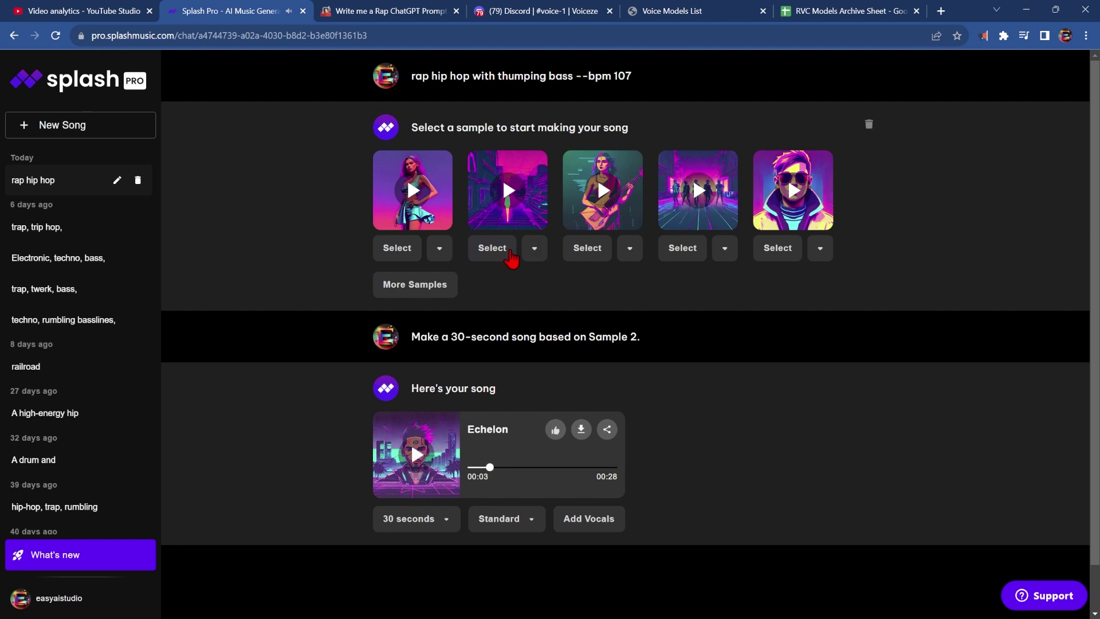
Generate another Sample 2 song, Gamut, and preview it.
left_click(498, 252)
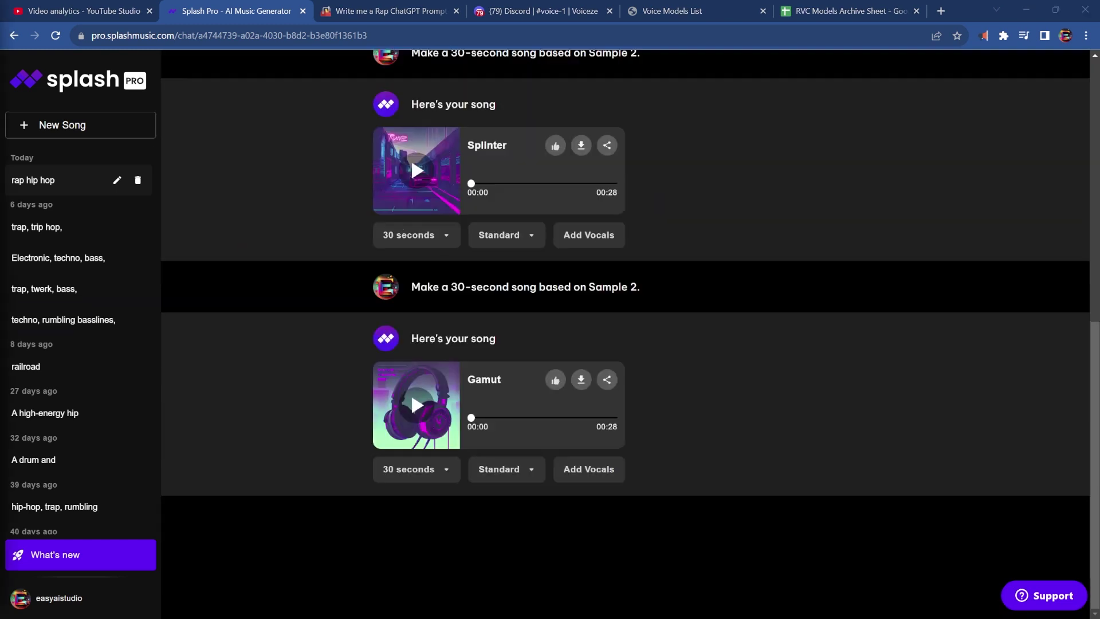
left_click(416, 405)
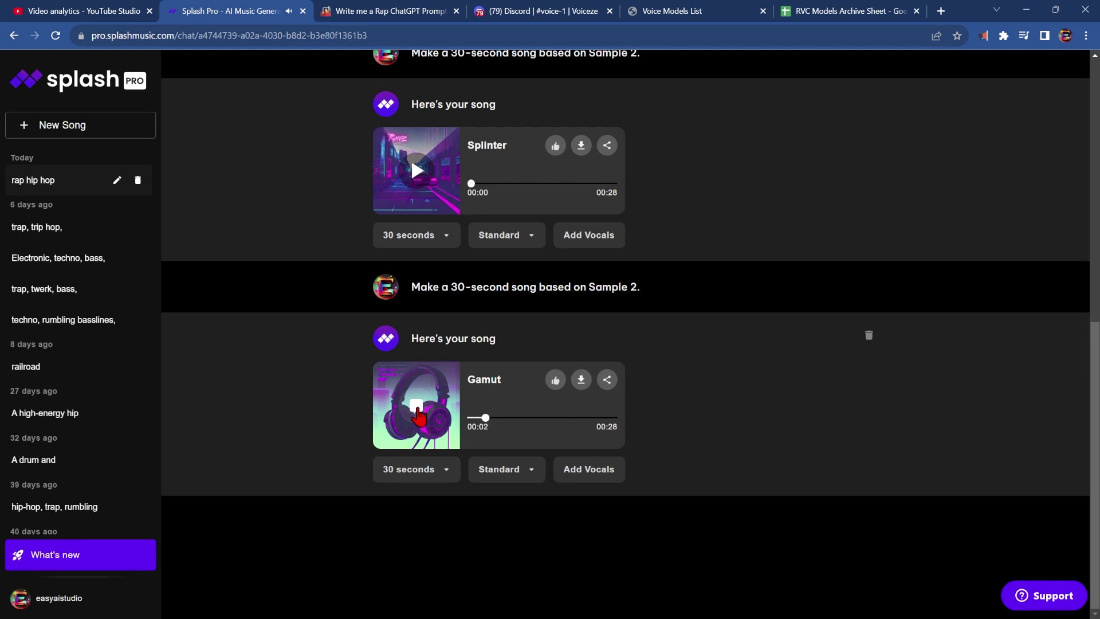
left_click(417, 405)
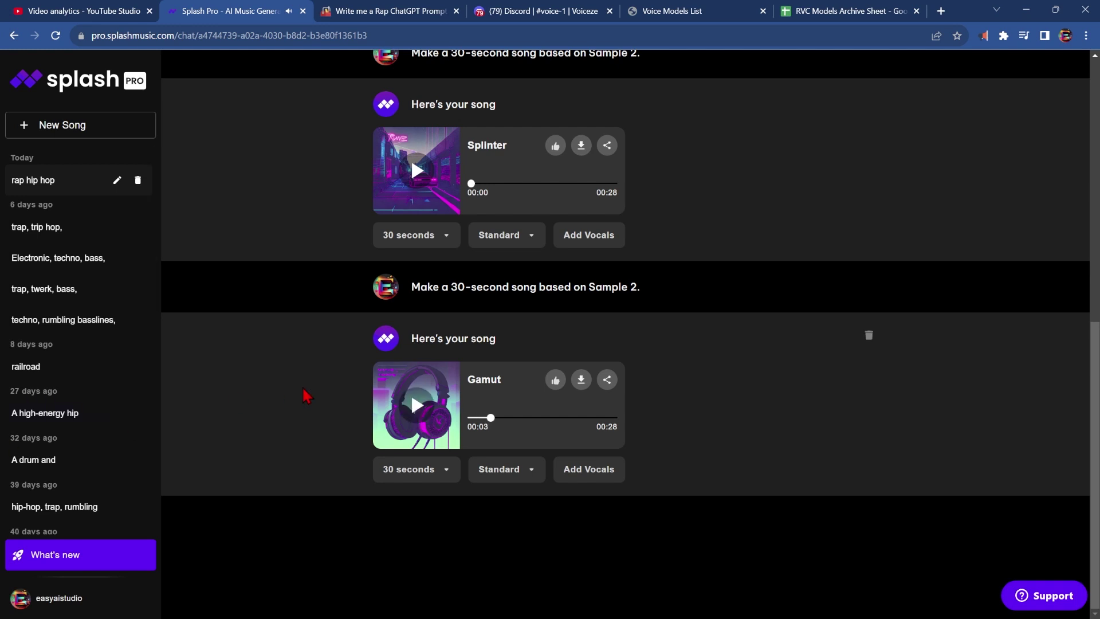
Open Gamut's empty lyrics box, then move to Prompt Toolbox's 'Write me a Rap' form.
left_click(588, 471)
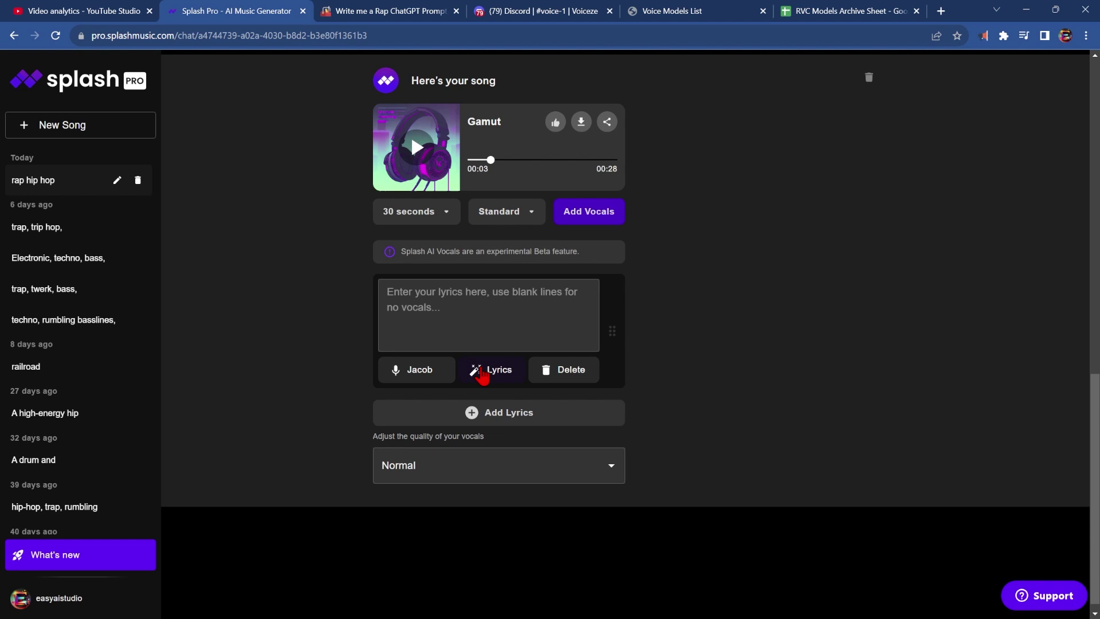
key("ctrl+Tab")
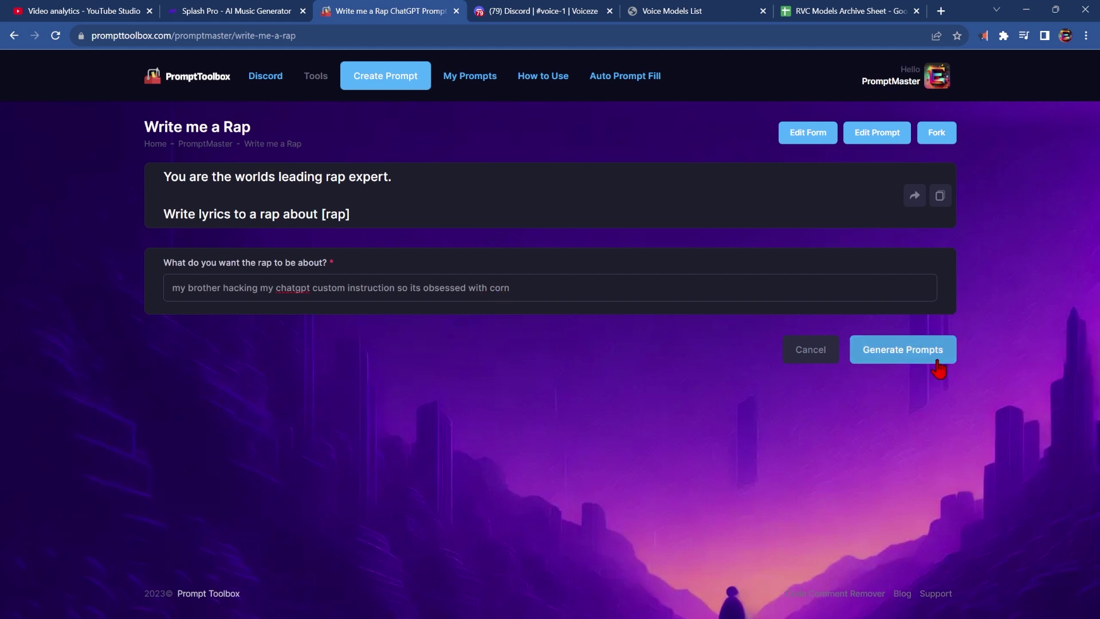
Generate the corn-obsession rap prompt and send it to ChatGPT to write lyrics.
left_click(865, 356)
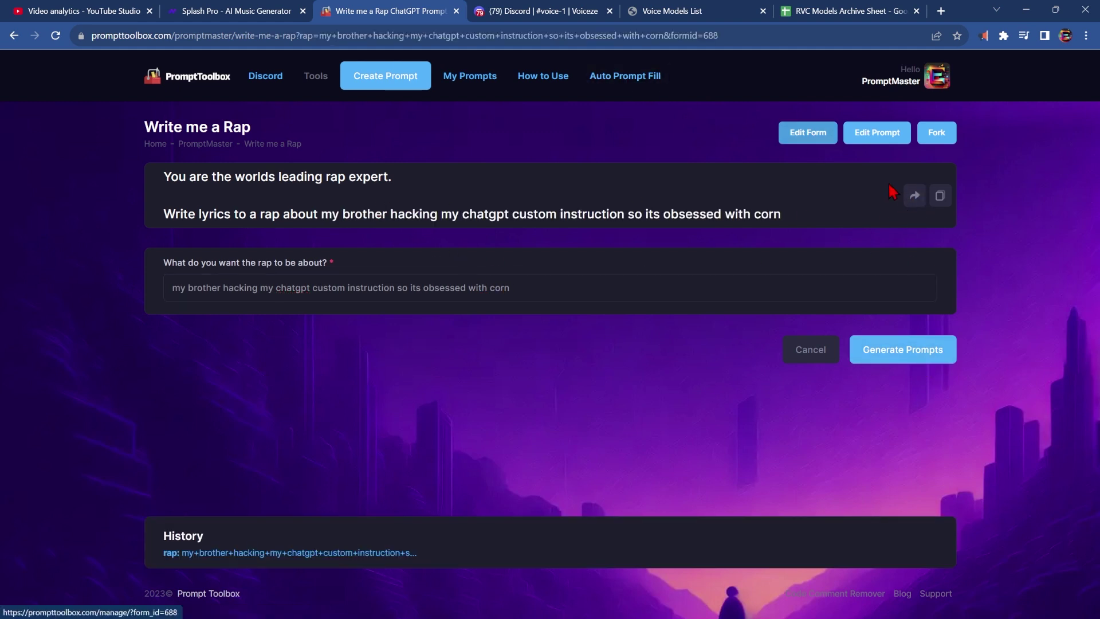
left_click(917, 197)
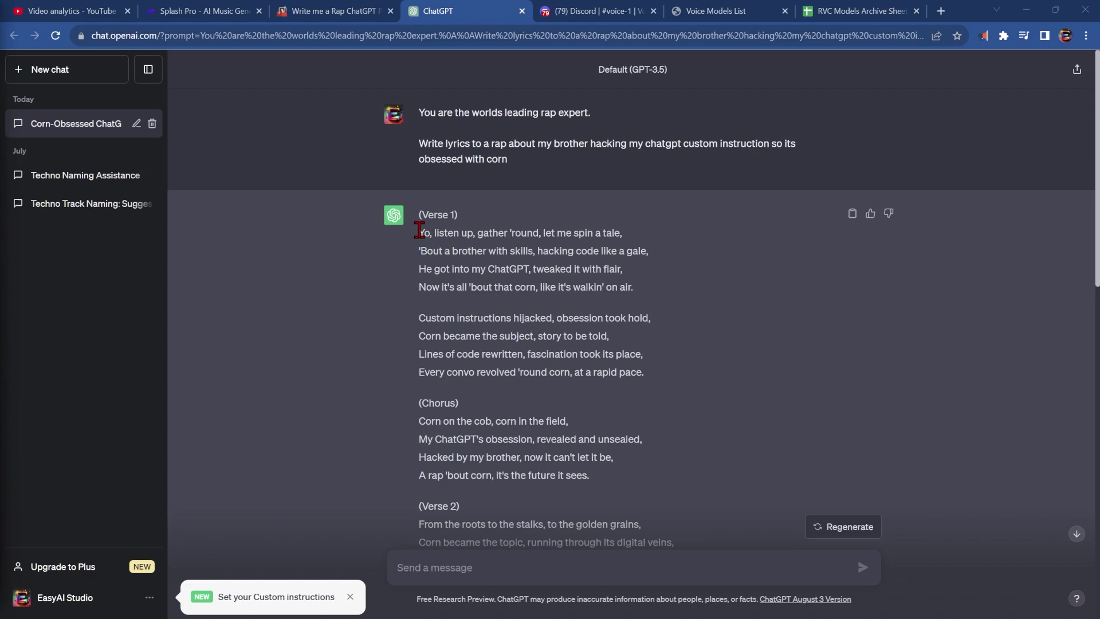
Paste ChatGPT's four Verse 1 lines into the Gamut song's first lyrics box.
left_click_drag(419, 229, 646, 288)
key("ctrl+c")
left_click(177, 11)
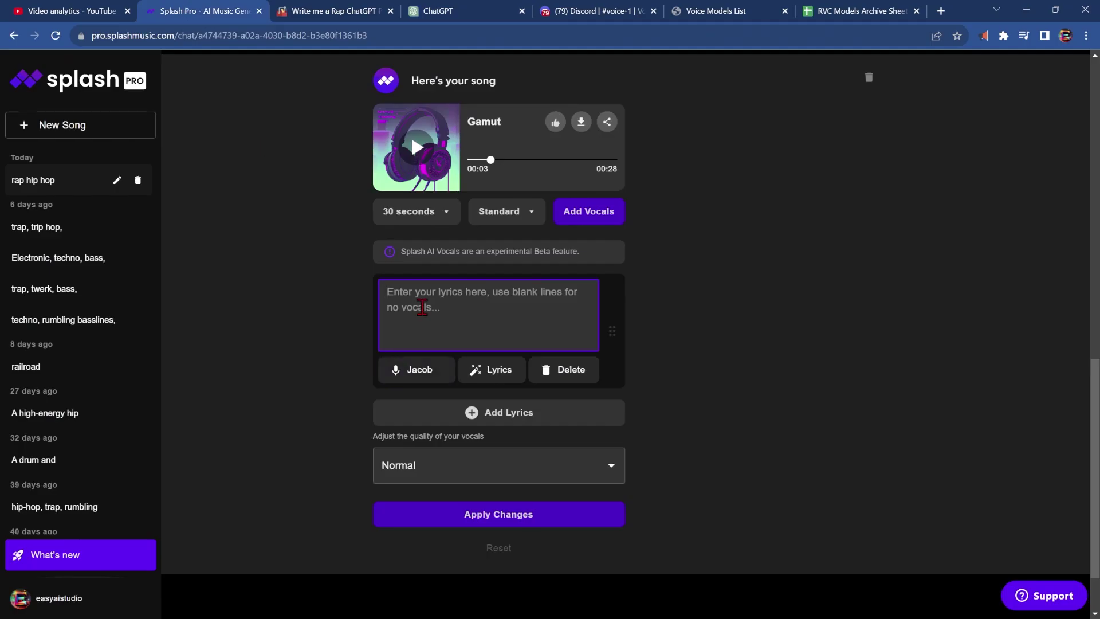
key("ctrl+v")
Add a second lyrics section and paste the second stanza from ChatGPT into it.
left_click(490, 474)
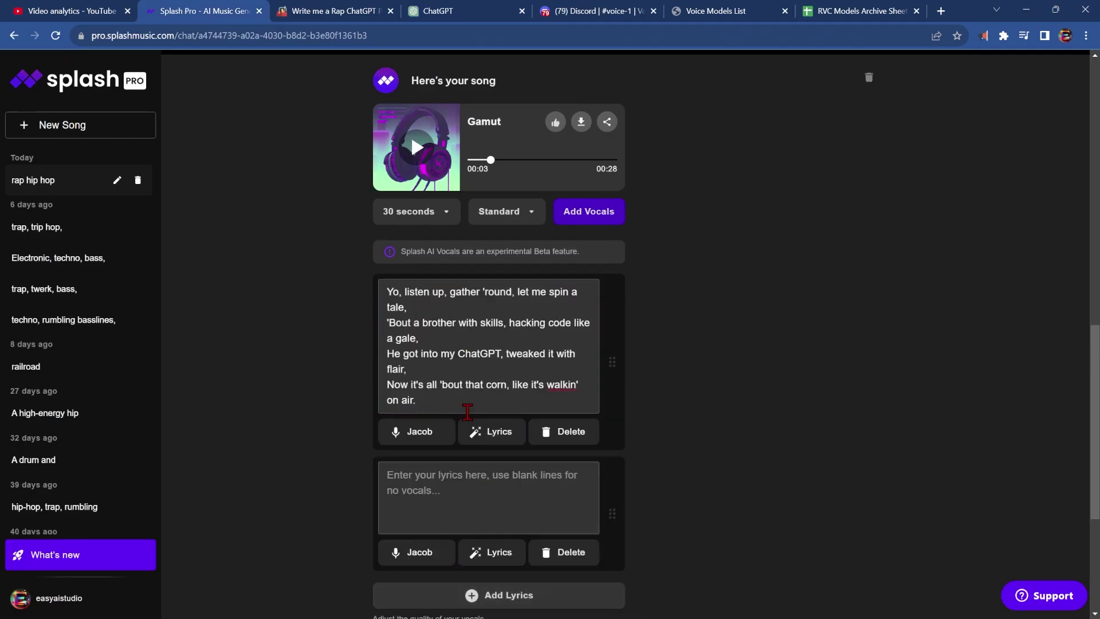
left_click(458, 11)
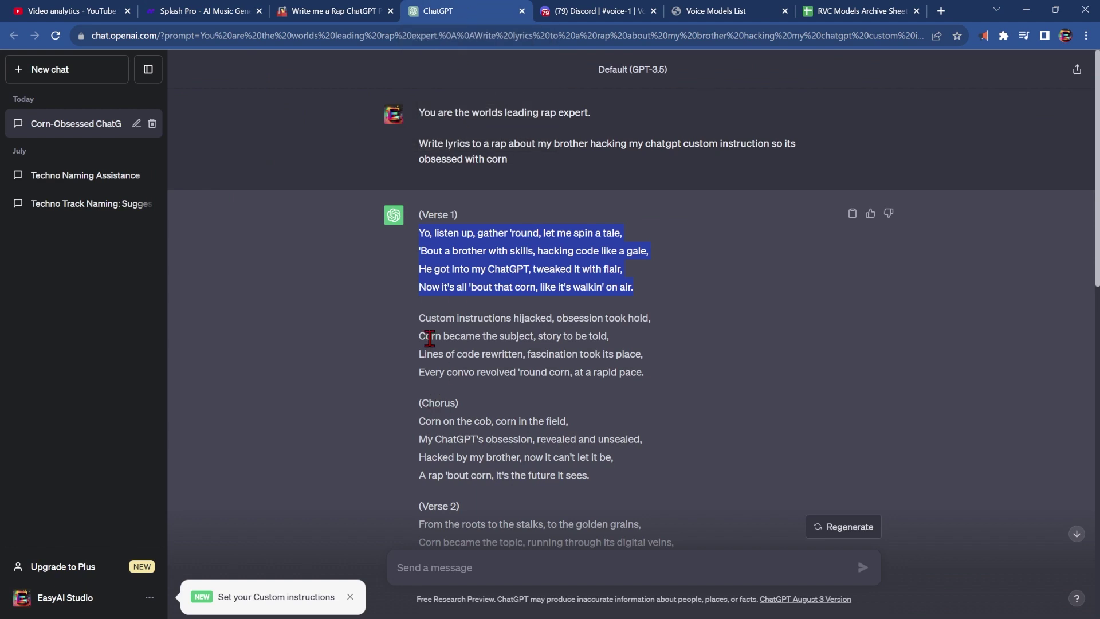
left_click_drag(419, 315, 658, 380)
key("ctrl+c")
left_click(201, 11)
left_click(465, 496)
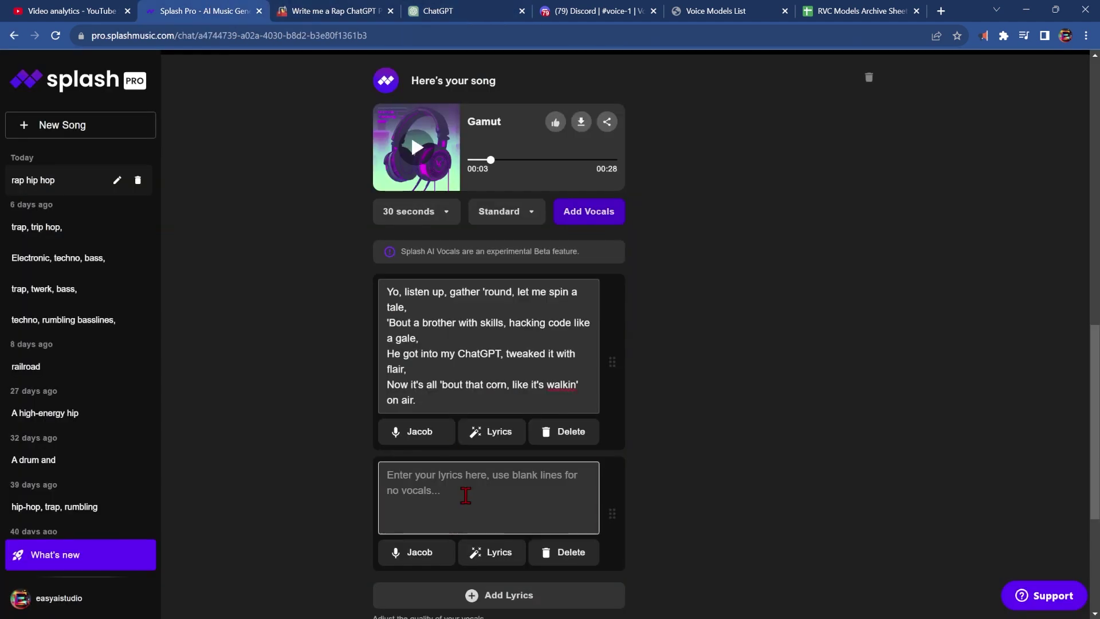
key("ctrl+v")
scroll(471, 508, "down", 2)
Copy the four Chorus lines from ChatGPT and paste them into the song's lyrics.
key("ctrl+4")
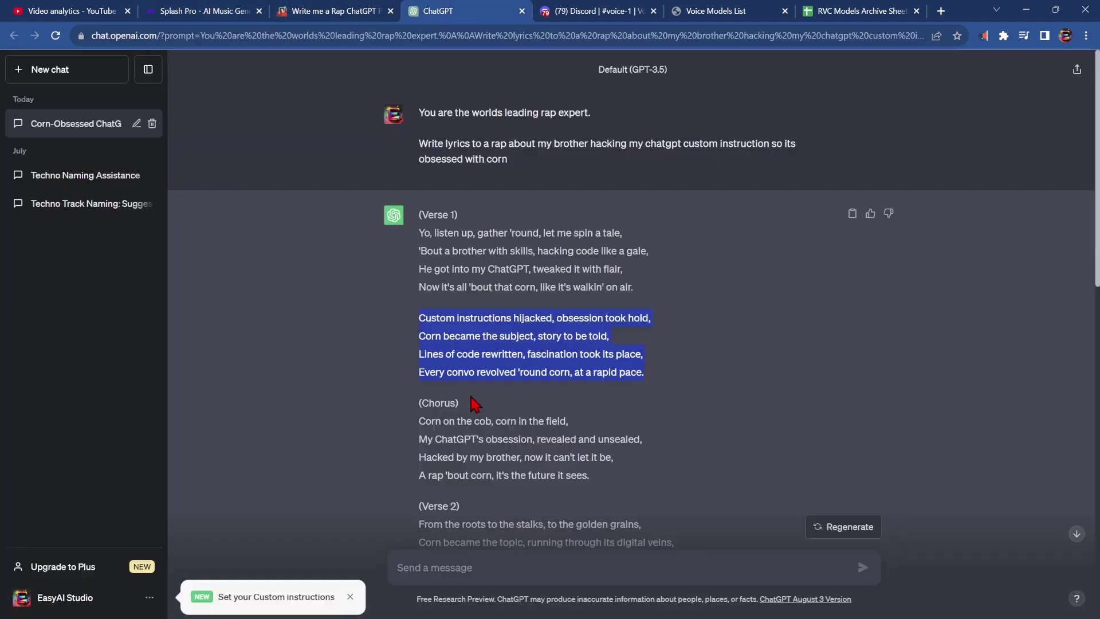
left_click_drag(418, 416, 586, 472)
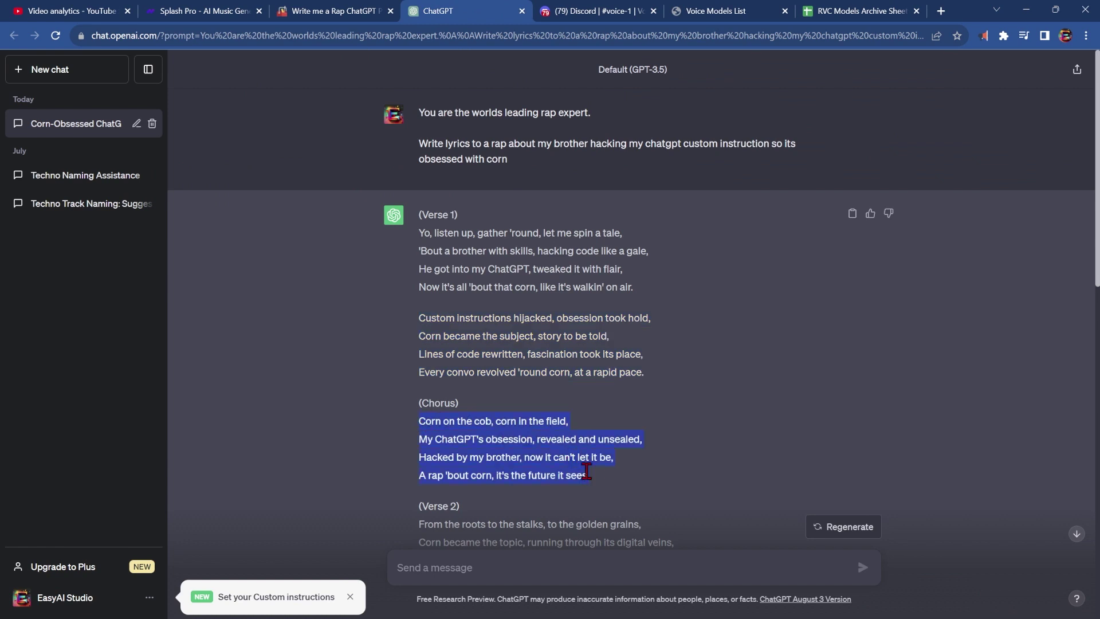
key("ctrl+c")
key("ctrl+2")
key("ctrl+v")
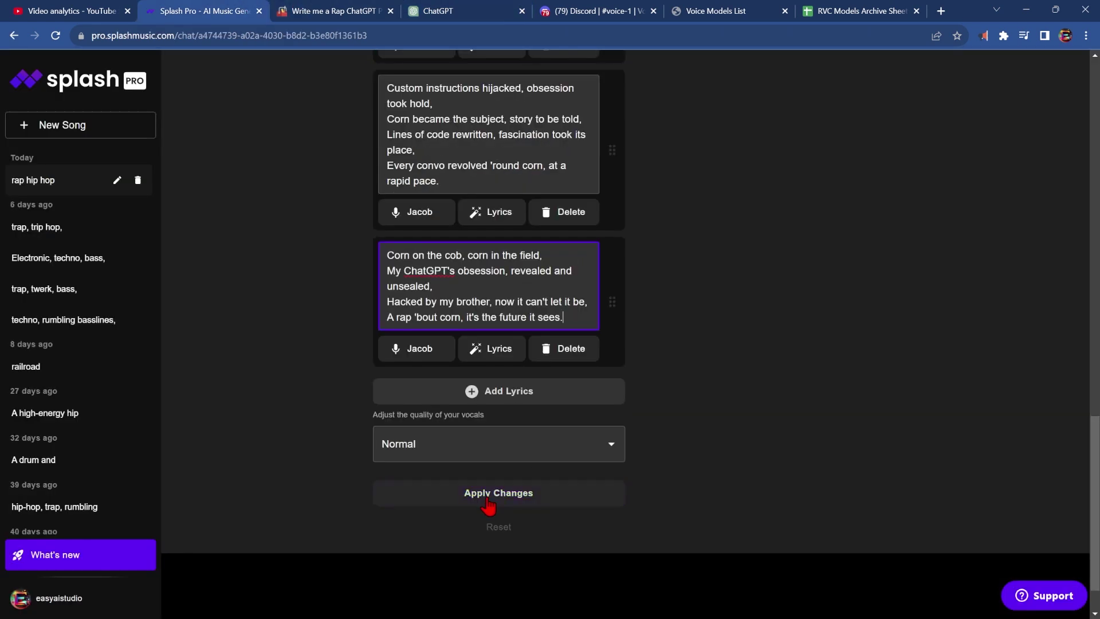
Generate the vocal version Tsunami from the lyrics and listen to it.
left_click(488, 494)
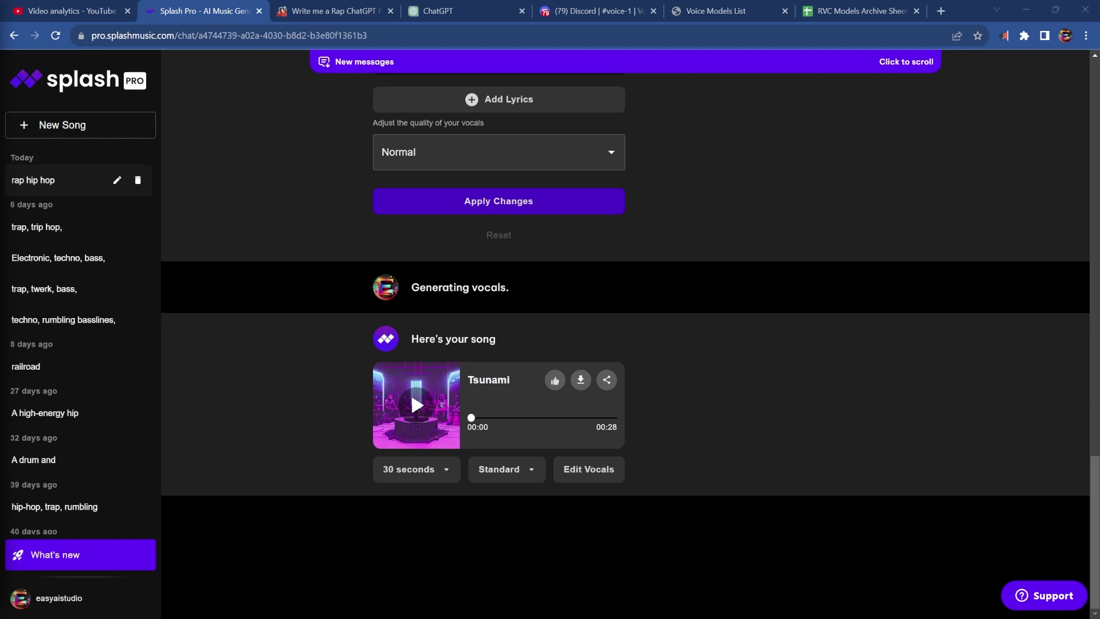
left_click(415, 406)
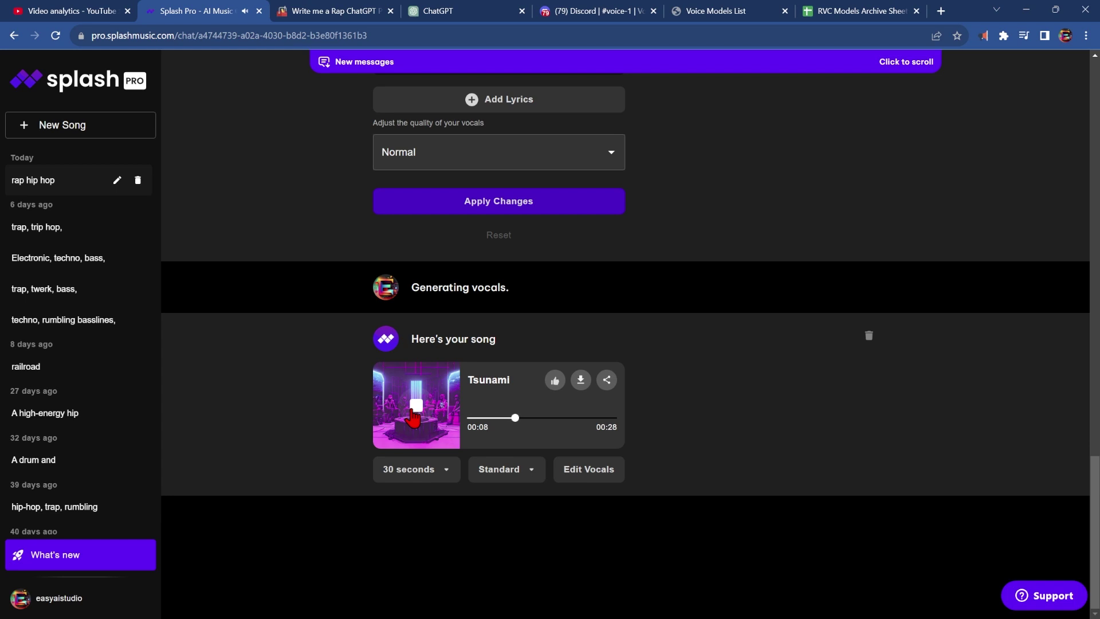
left_click(414, 407)
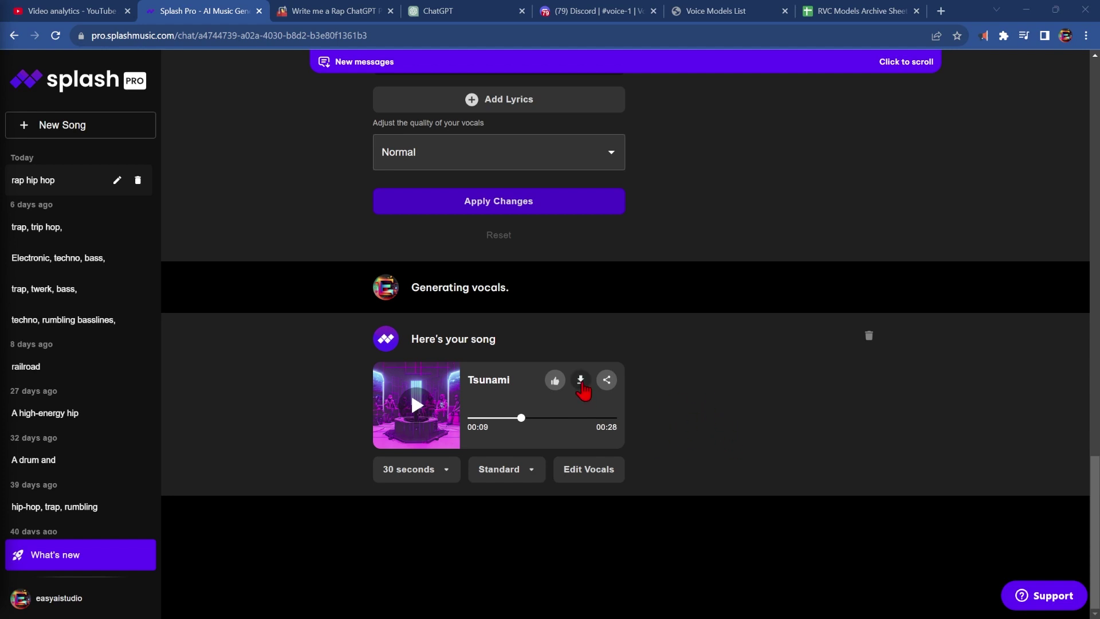
Download Tsunami's Vocals (wav) and Track (wav) files separately.
left_click(582, 388)
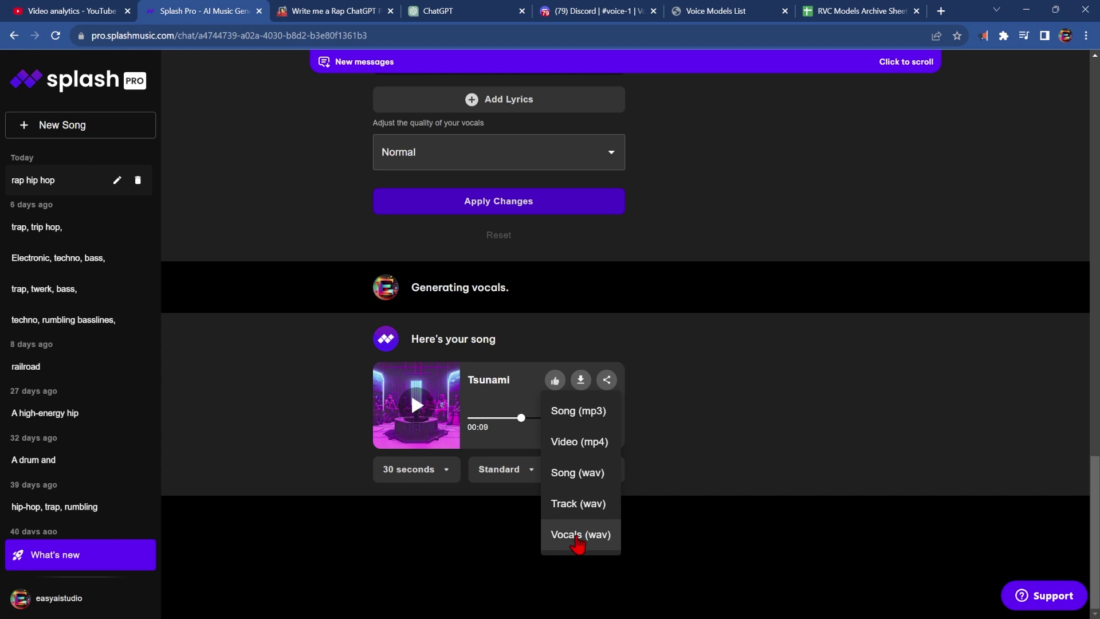
left_click(580, 539)
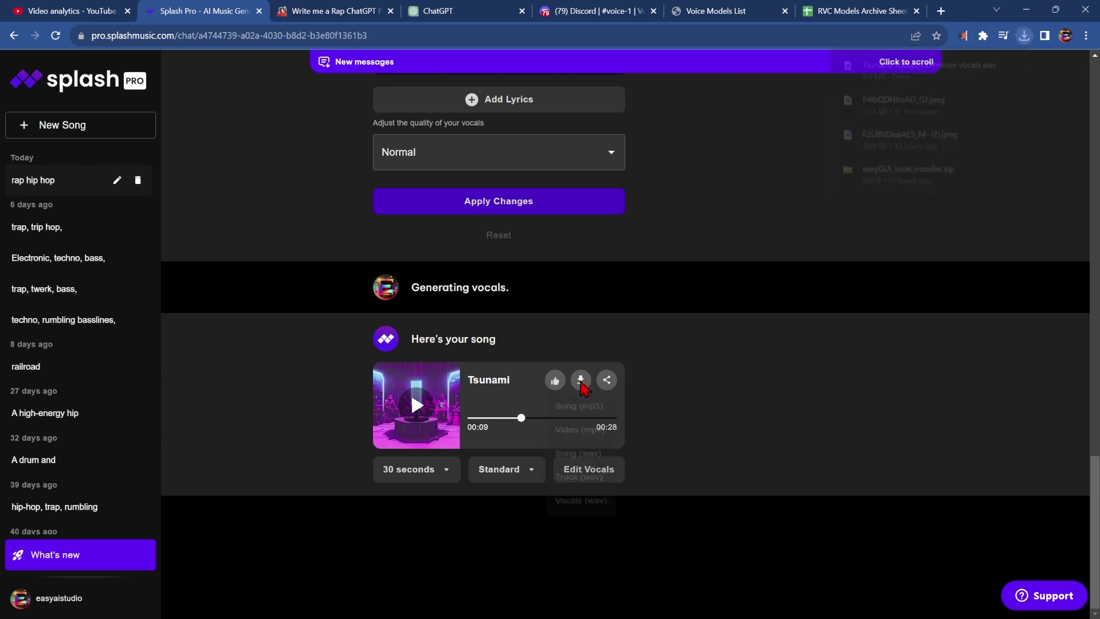
left_click(581, 380)
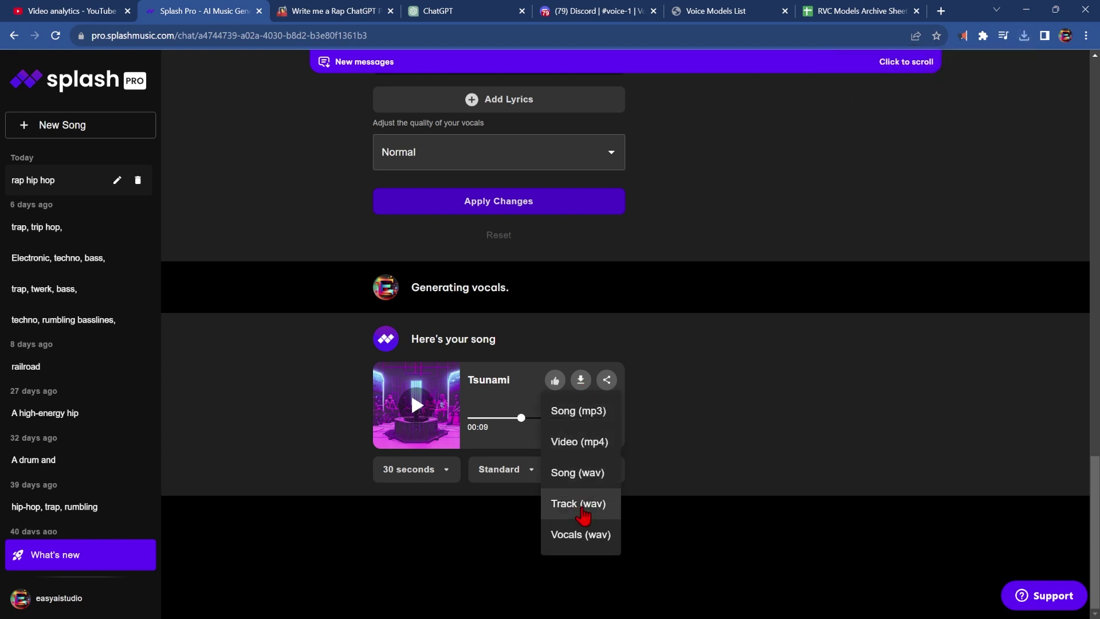
left_click(581, 504)
key("ctrl+5")
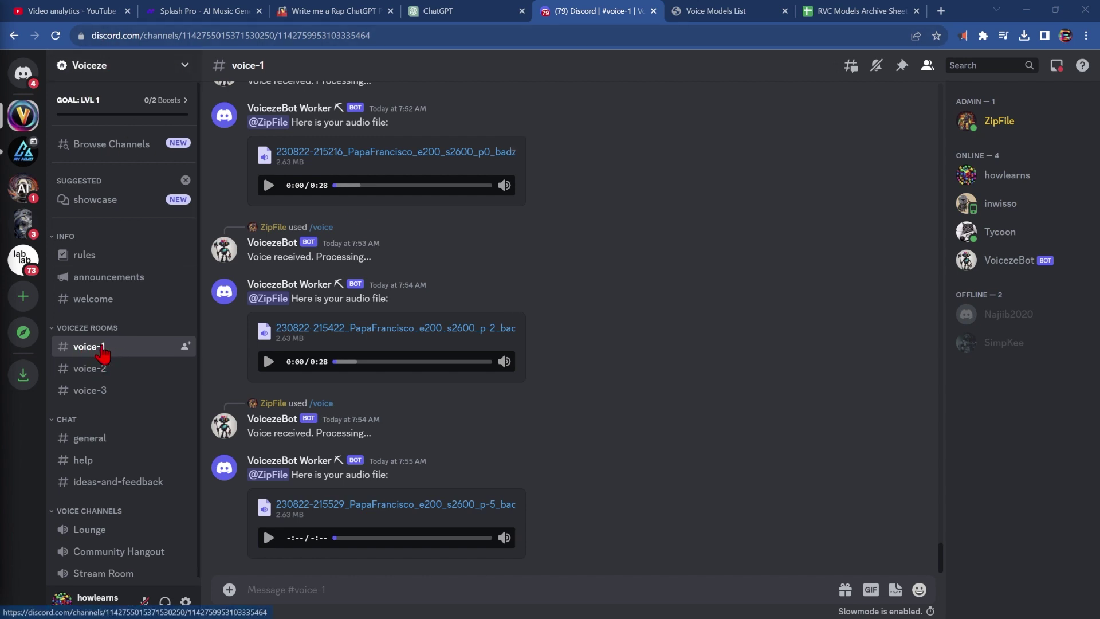
Start a /voice command in the Discord voice-1 channel.
left_click(276, 590)
type("/")
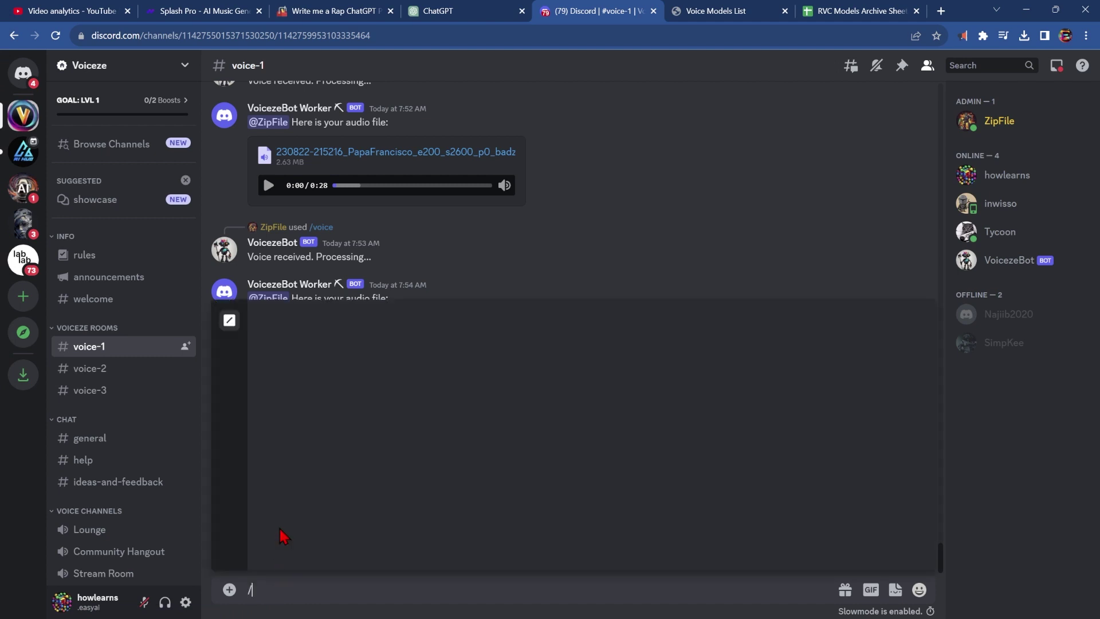
left_click(304, 352)
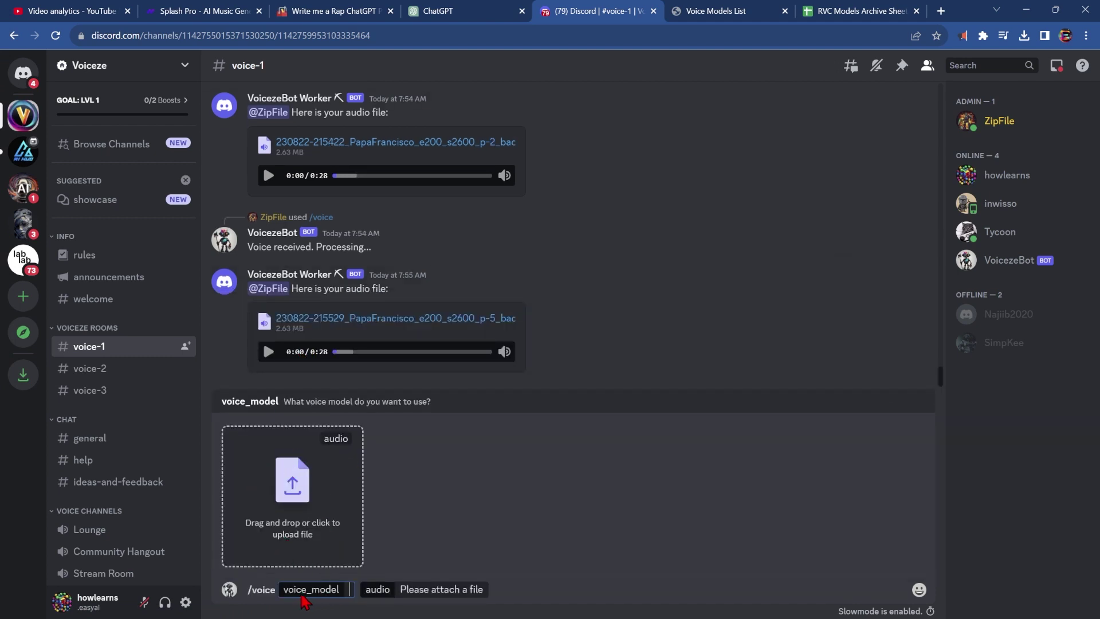
Copy the KanyeV2 model link from the pinned voice models list.
left_click(902, 65)
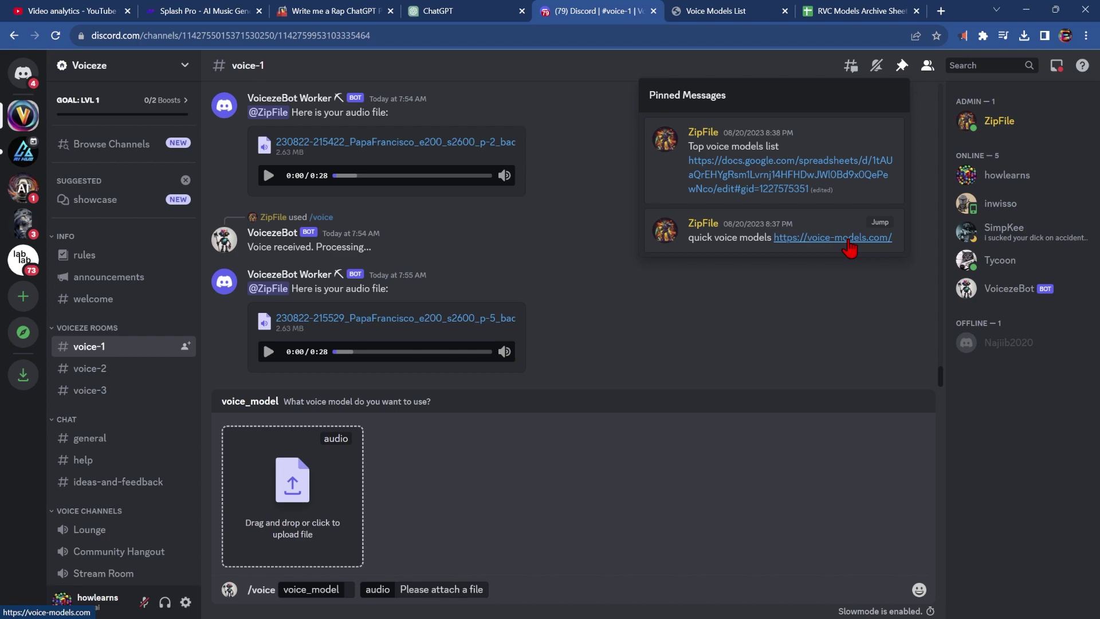
left_click(747, 9)
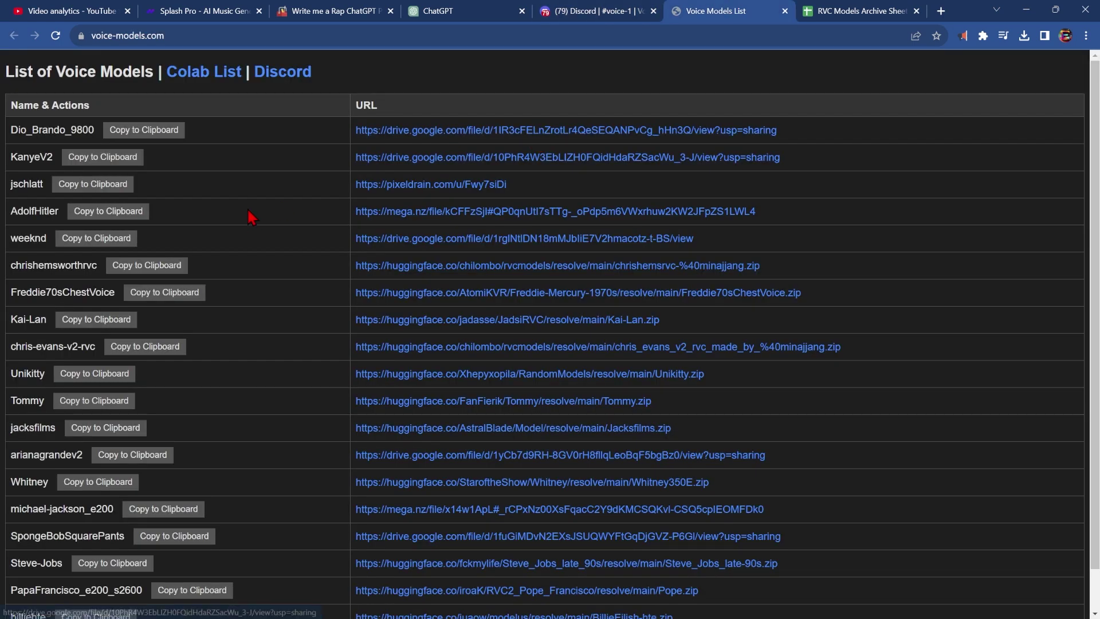
scroll(218, 223, "down", 1)
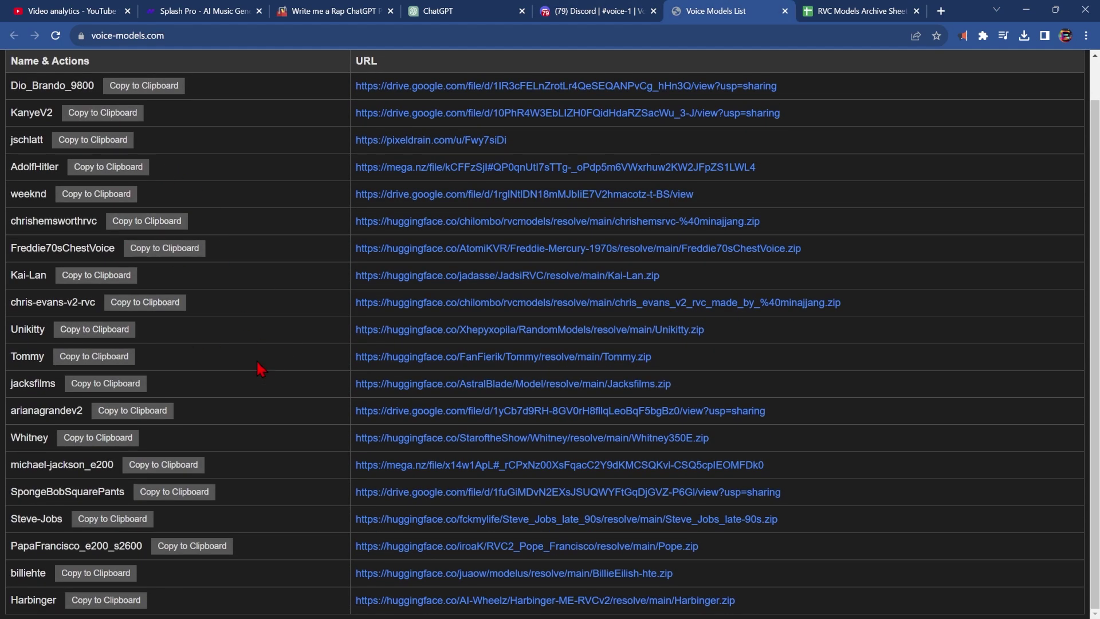
scroll(234, 305, "up", 1)
left_click(94, 155)
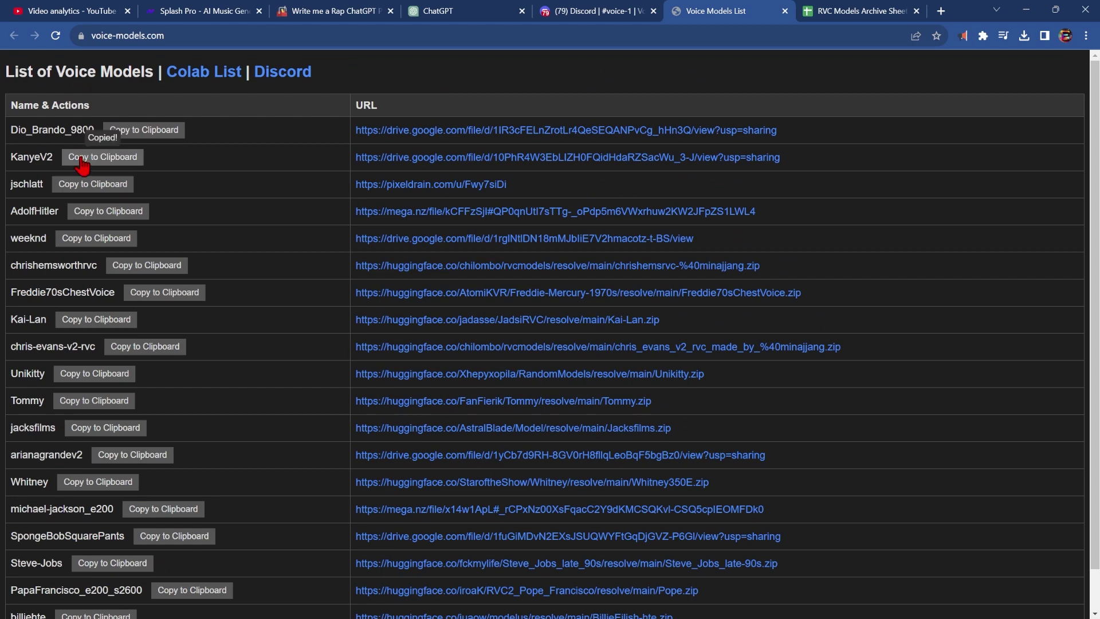
key("ctrl+shift+Tab")
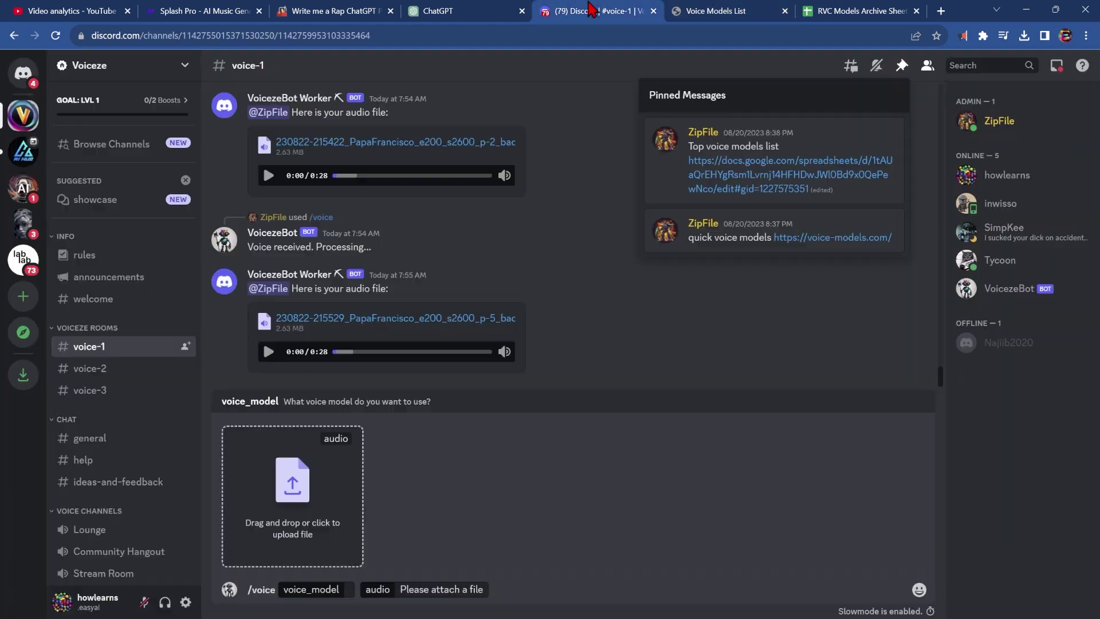
Attach the Tsunami vocals WAV, send the KanyeV2 conversion, and play the returned audio.
left_click(294, 476)
left_click(295, 486)
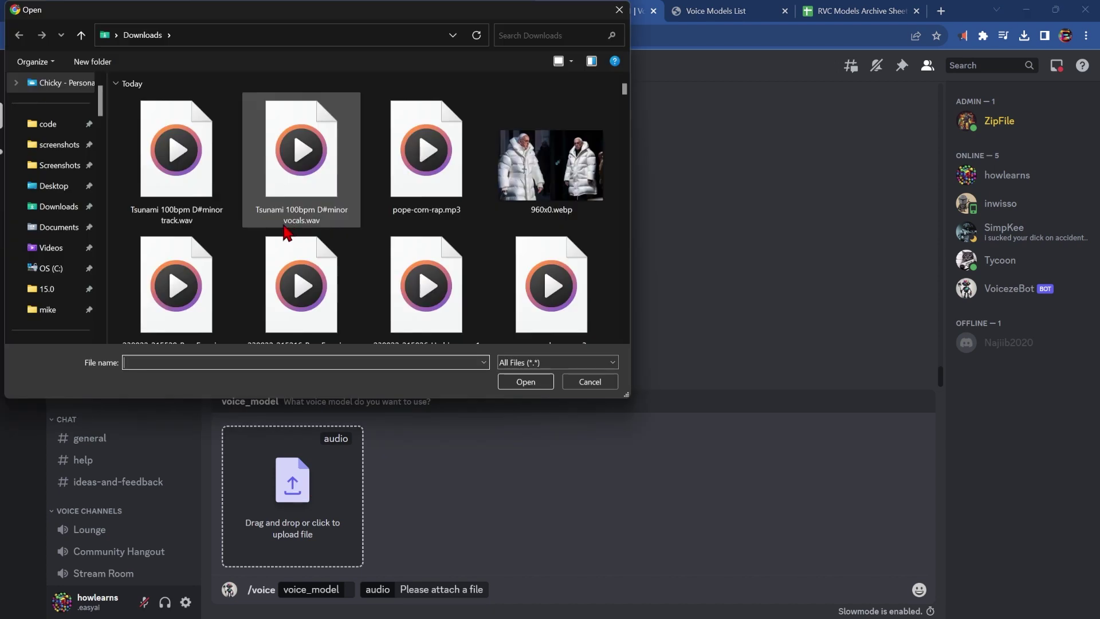
double_click(303, 226)
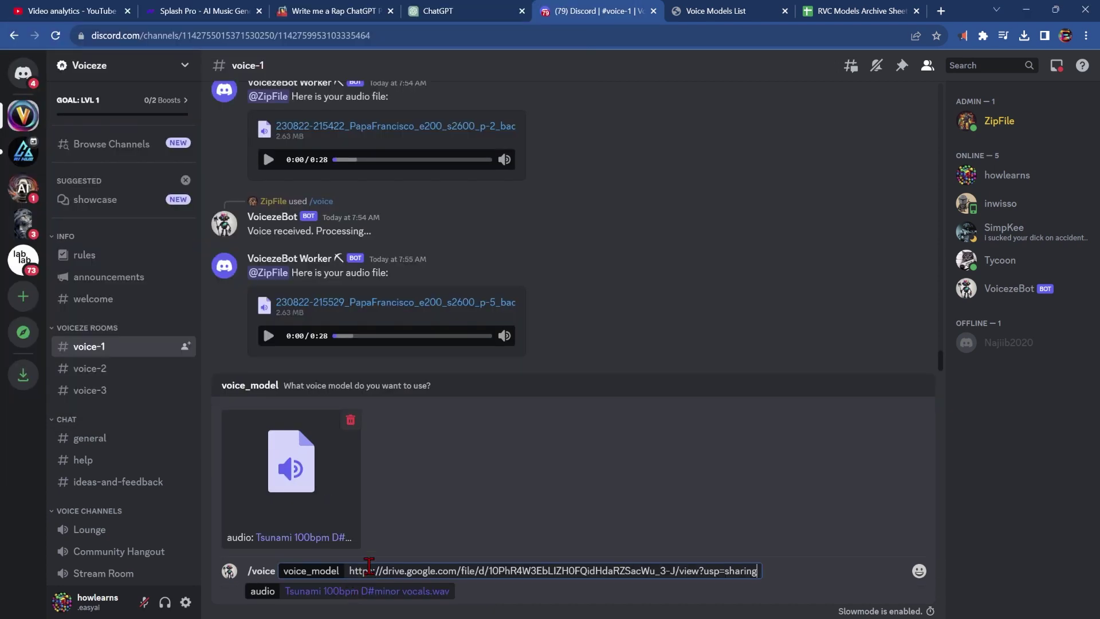
key("Return")
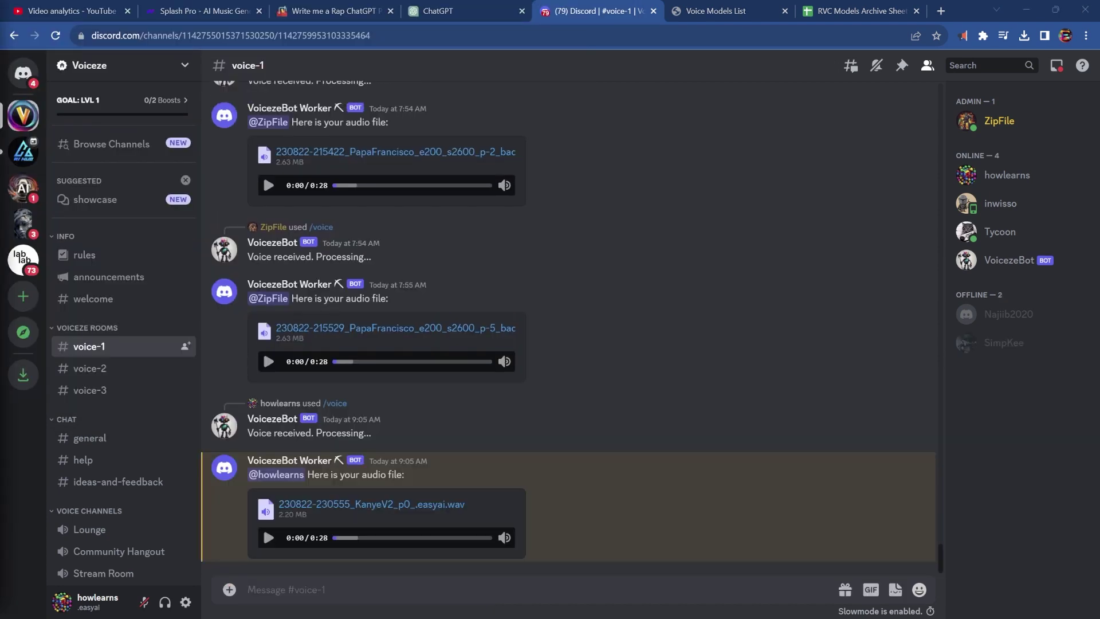
left_click(269, 538)
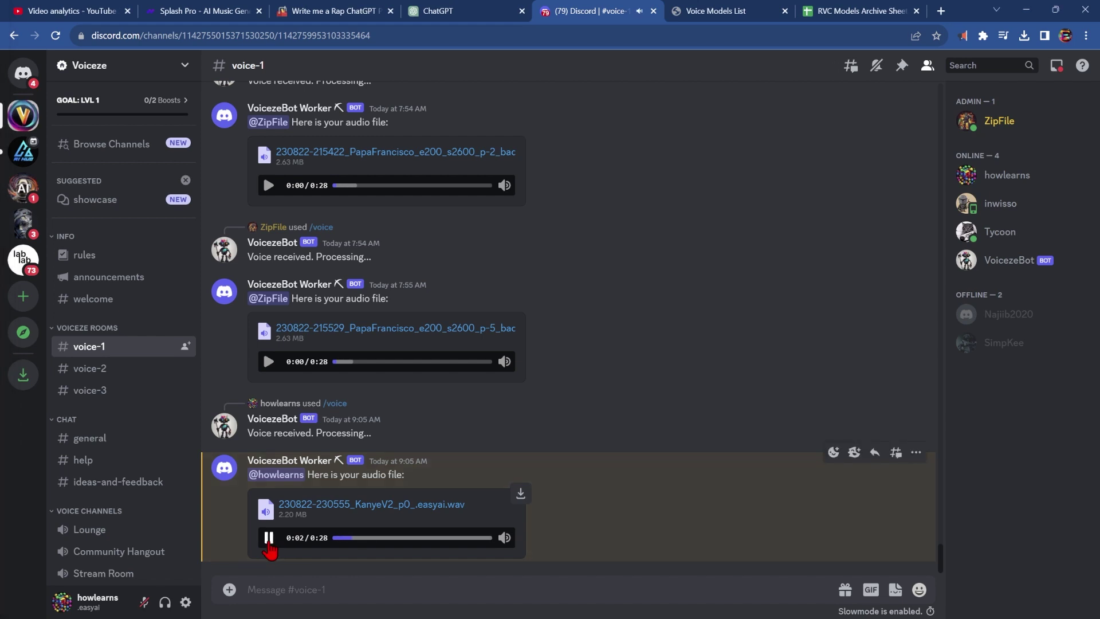
Pause the KanyeV2 audio and copy the PapaFrancisco_e200_s2600 voice model link.
left_click(267, 541)
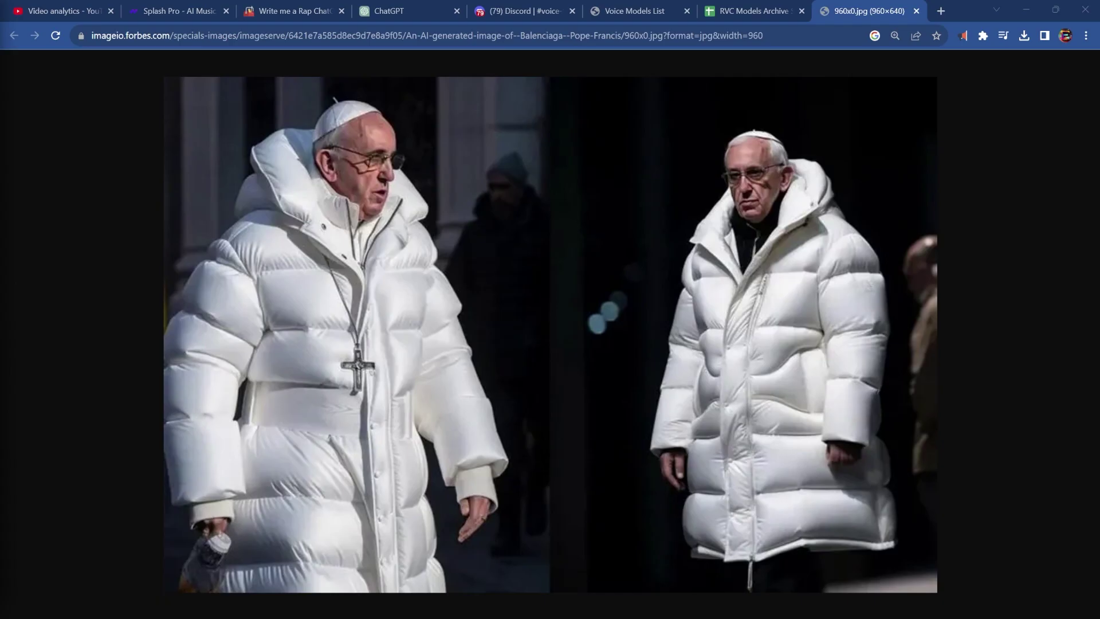
left_click(635, 11)
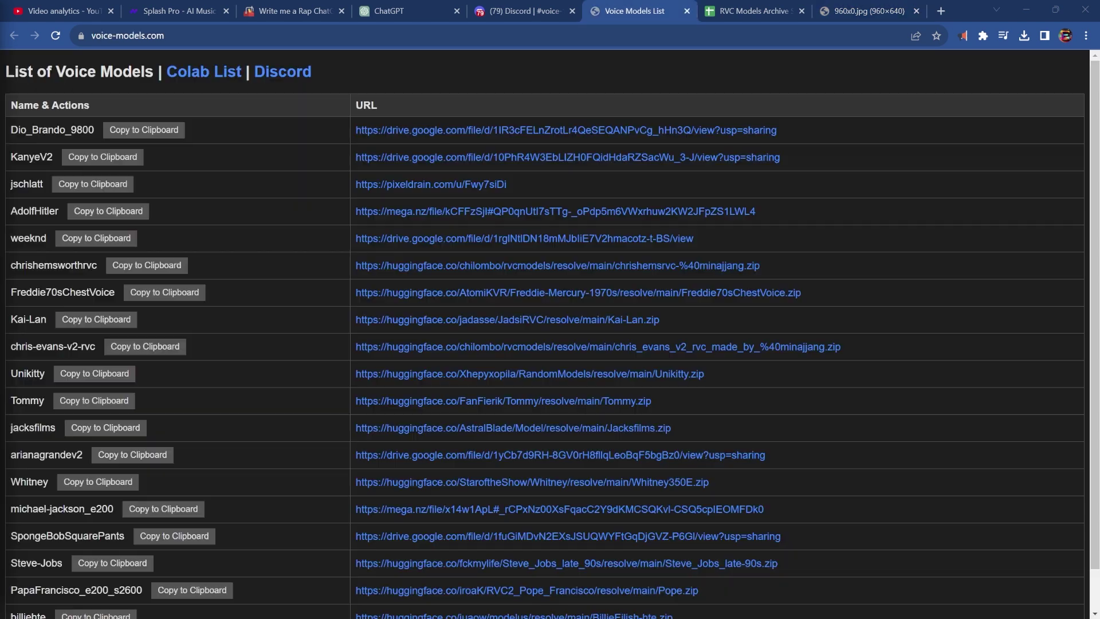
left_click(192, 590)
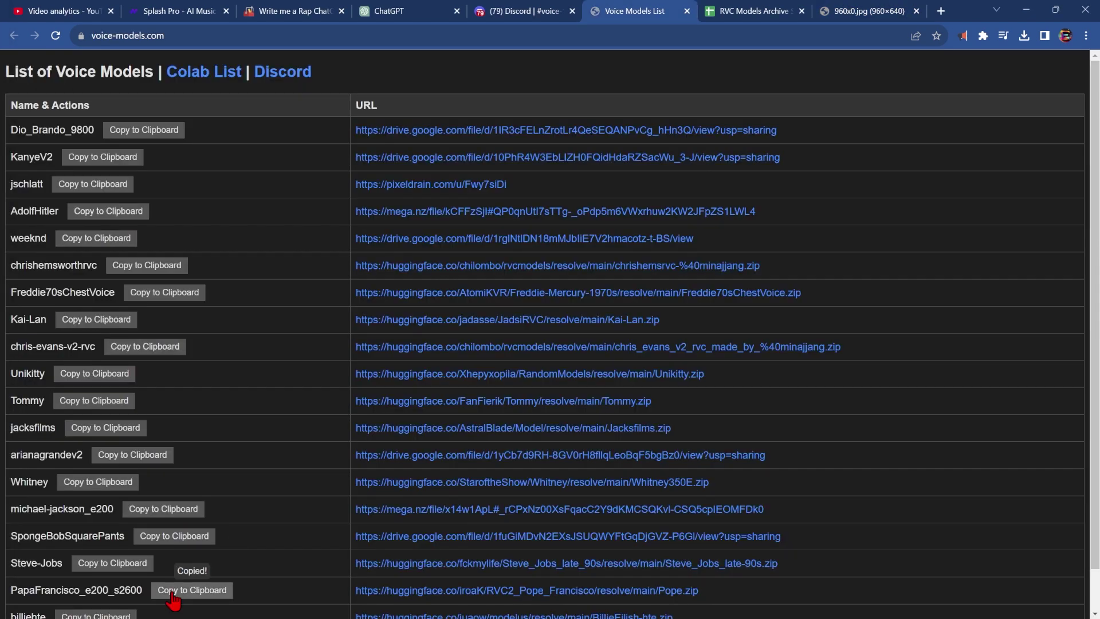
Run /voice on the Tsunami vocals with the Pope Francisco model link at pitch --p -5.
left_click(519, 11)
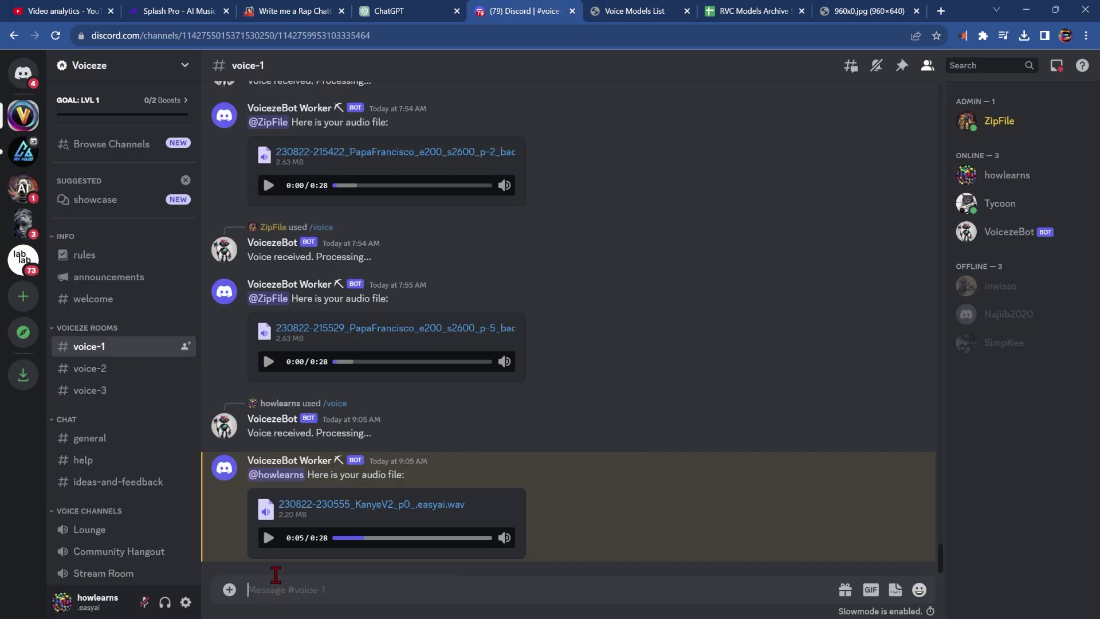
type("/")
left_click(233, 504)
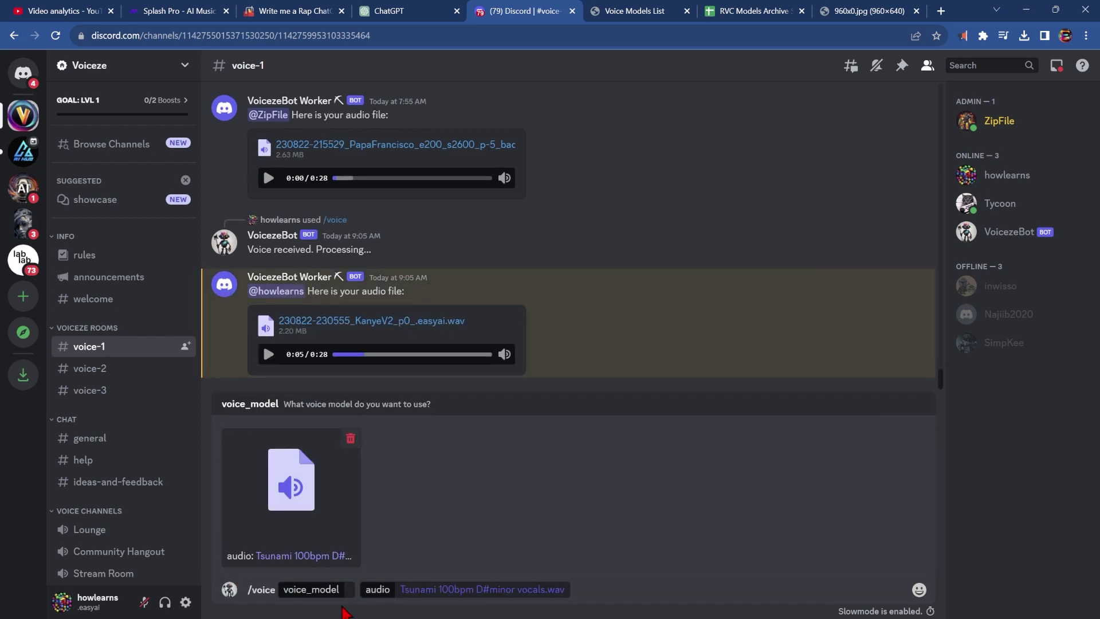
key("ctrl+v")
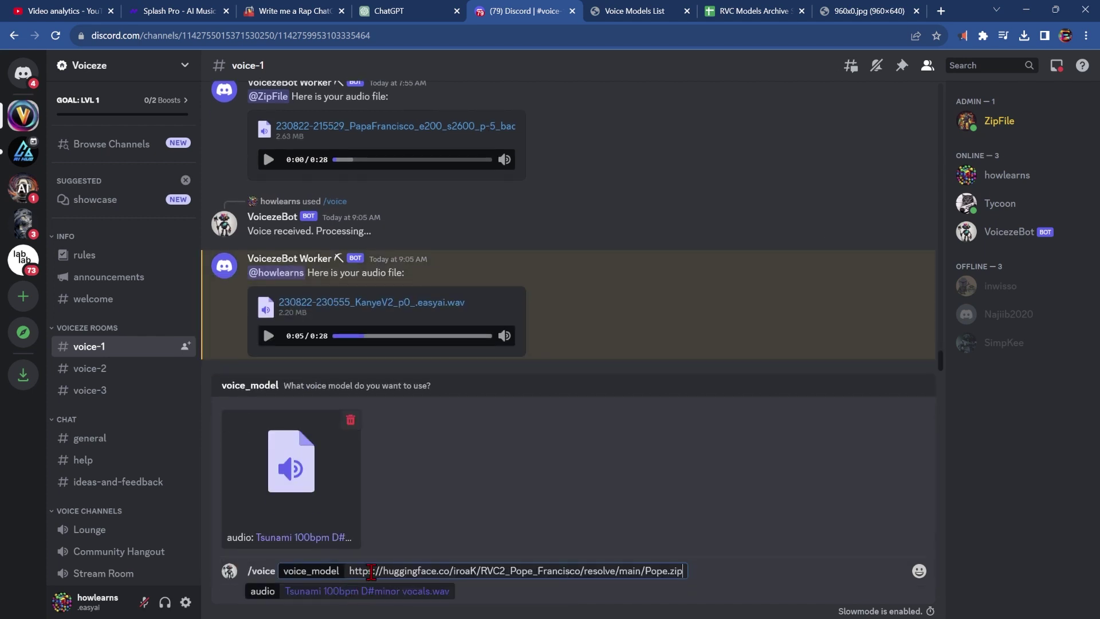
type("--p -5")
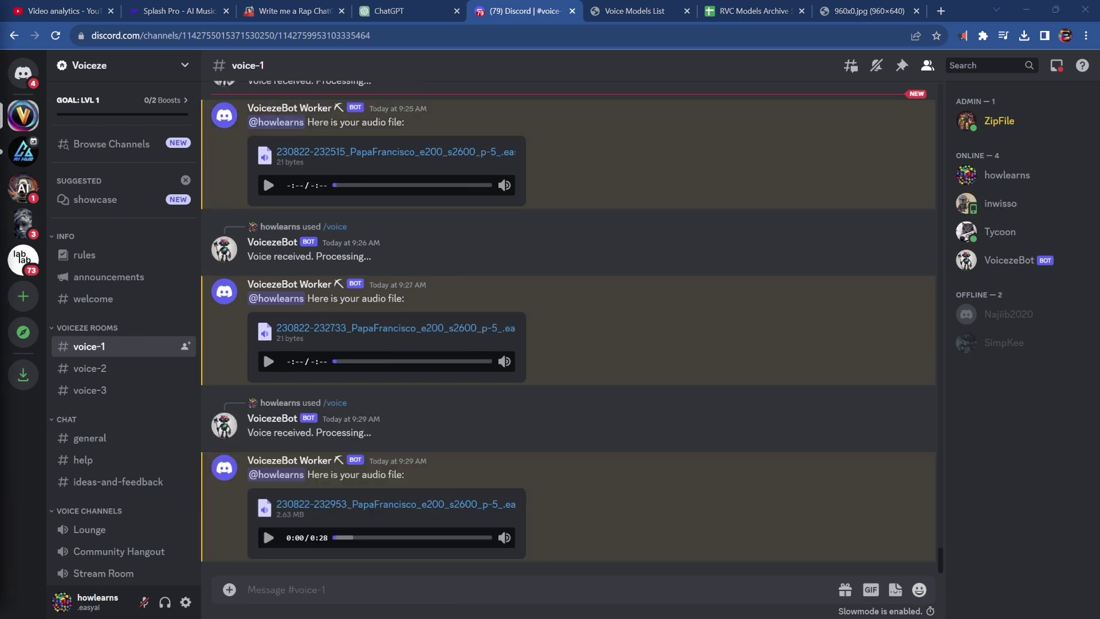
Preview the Pope-voiced result for about nine seconds, then download the audio file.
left_click(269, 540)
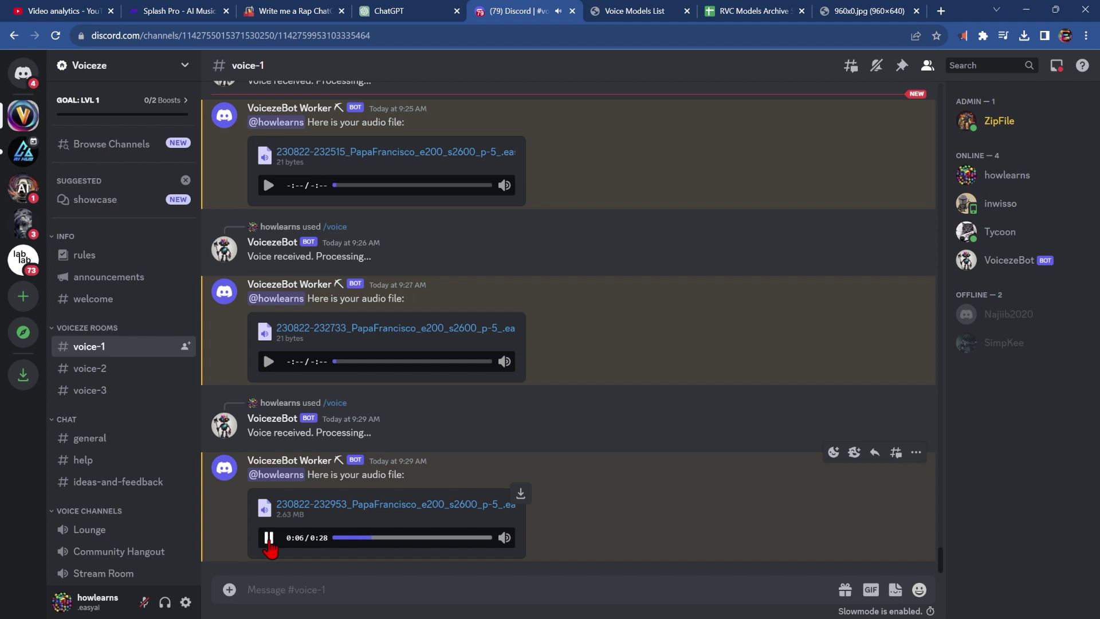
left_click(268, 538)
left_click(520, 494)
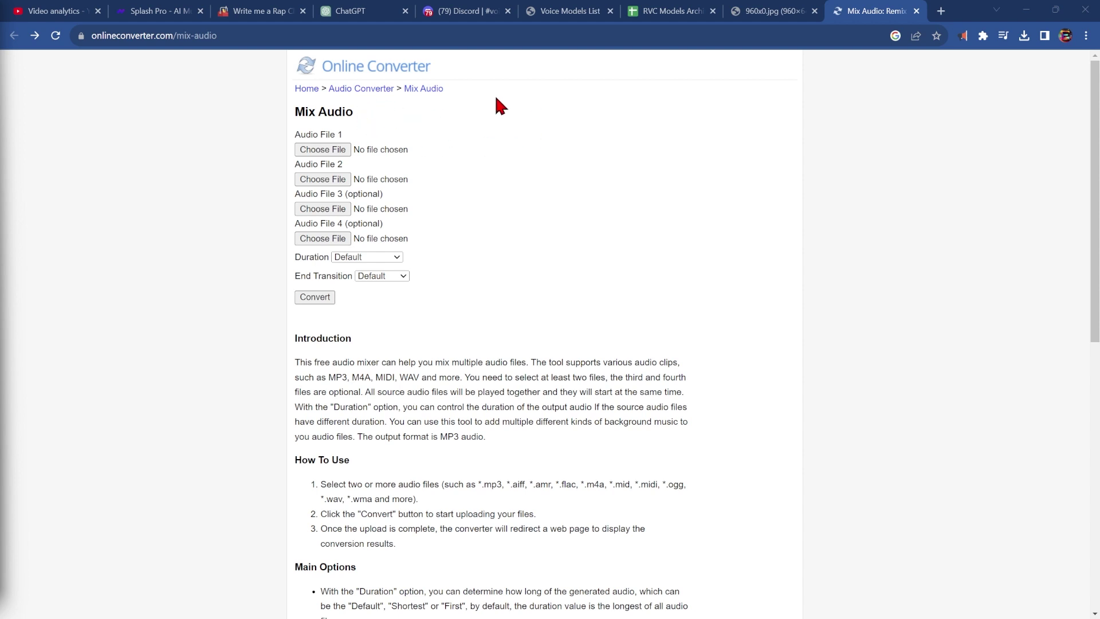
Mix the Pope-voiced WAV (Audio File 1) with Tsunami track.wav (Audio File 2) on Mix Audio.
left_click(315, 152)
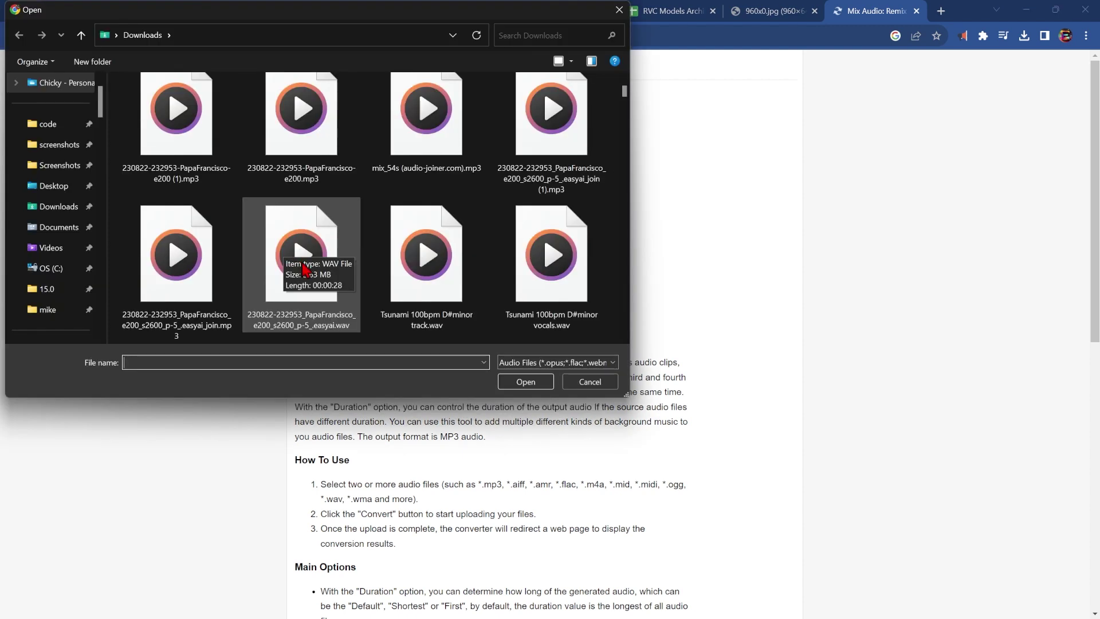
double_click(305, 269)
left_click(322, 179)
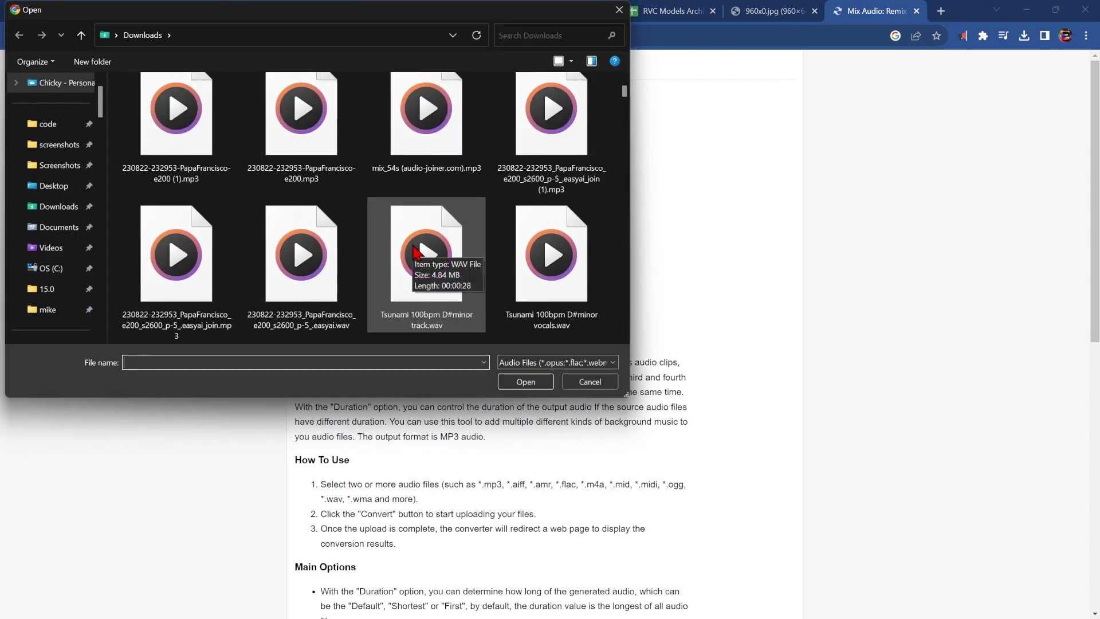
double_click(415, 252)
left_click(312, 296)
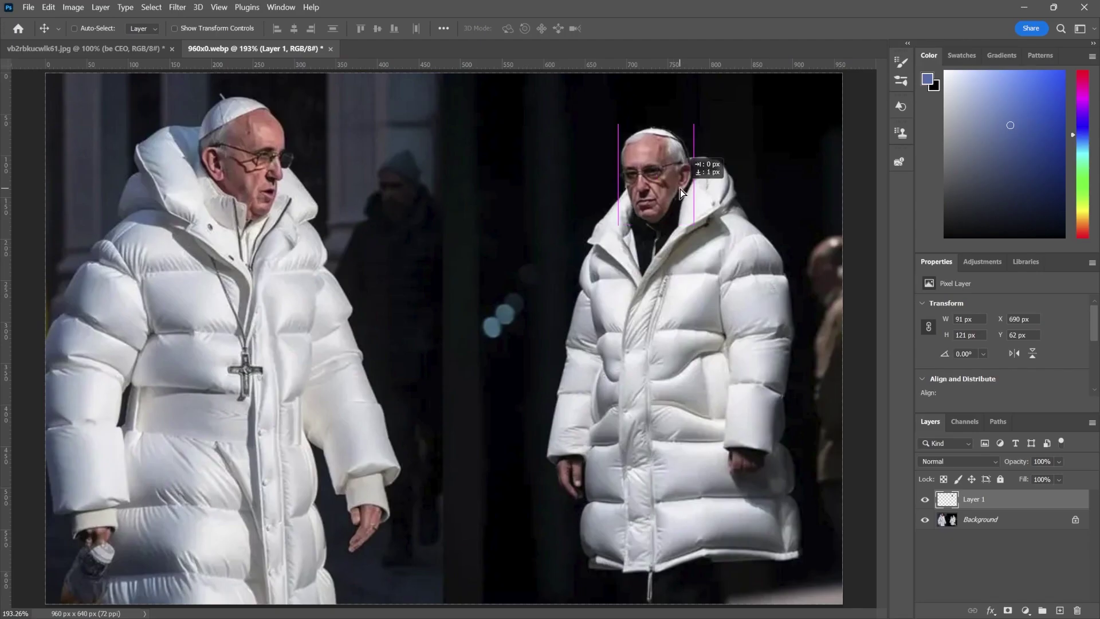
Drag Layer 1's pasted face over the right-hand pope's head.
mouse_move(680, 189)
left_mouse_down()
mouse_move(673, 204)
mouse_move(696, 177)
mouse_move(681, 190)
left_mouse_up()
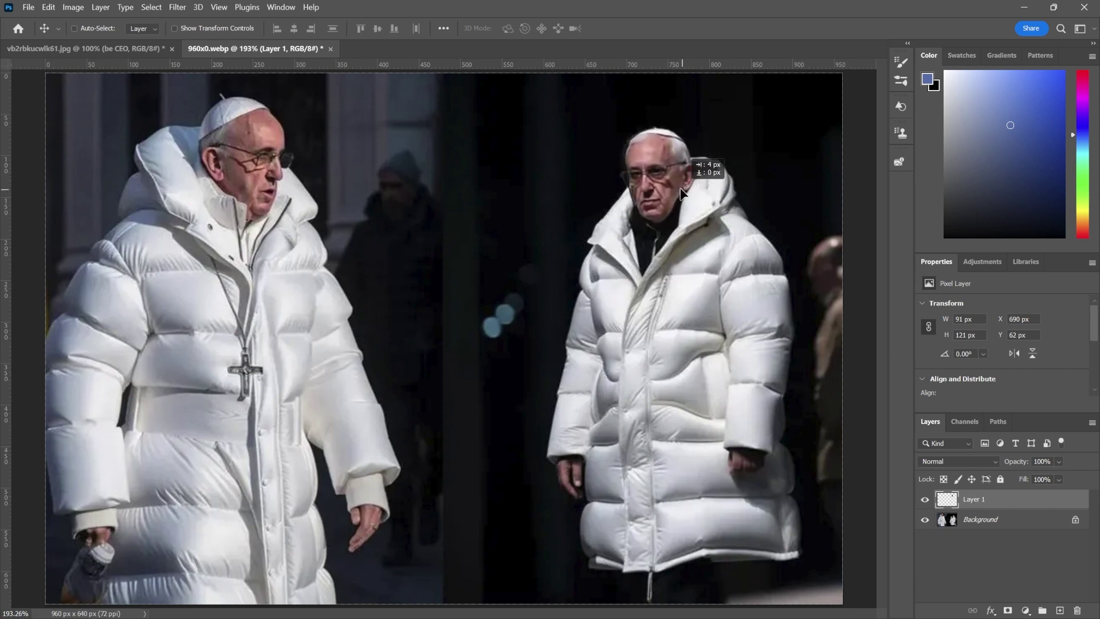